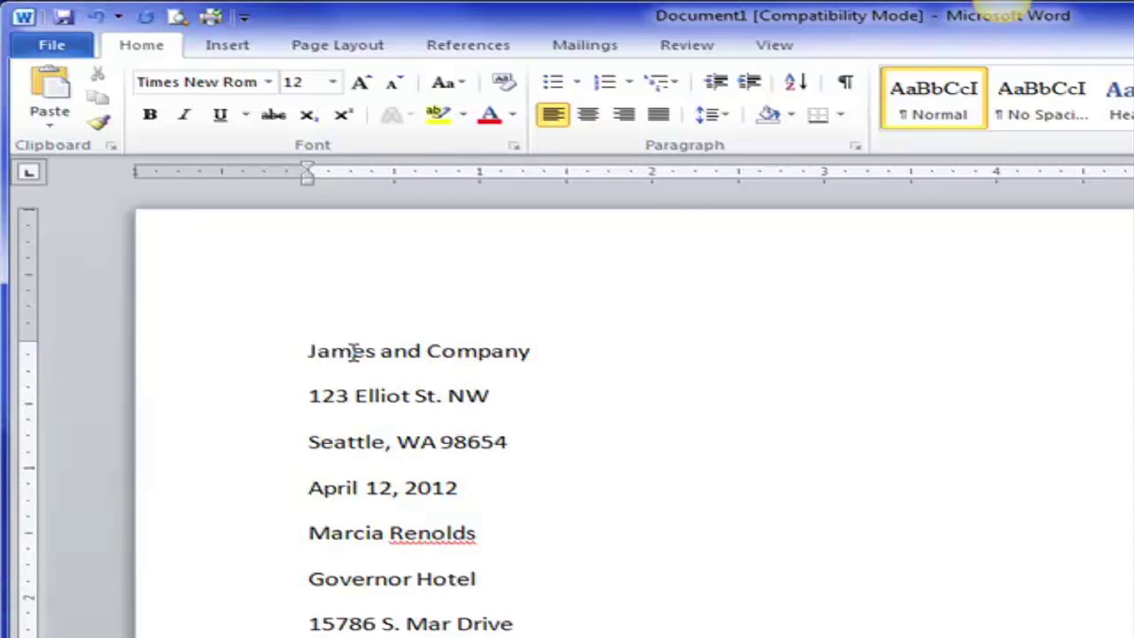
- Toggle the paragraph and space marks on and off several times, leaving them hidden
{"action": "left_click", "coordinate": [425, 358]}
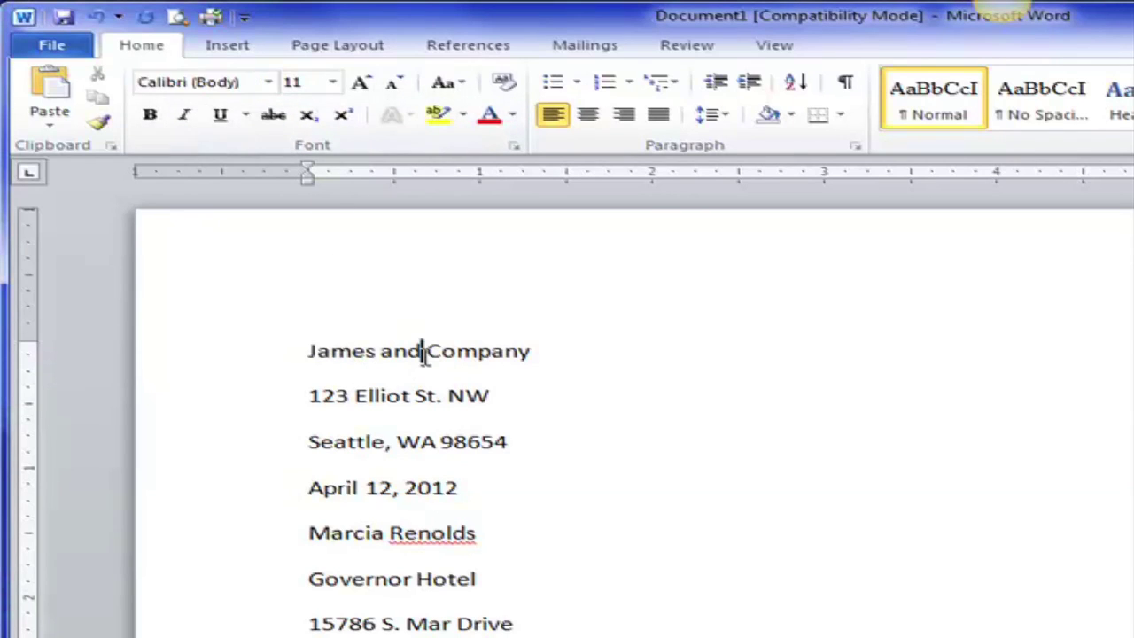
{"action": "left_click", "coordinate": [844, 89]}
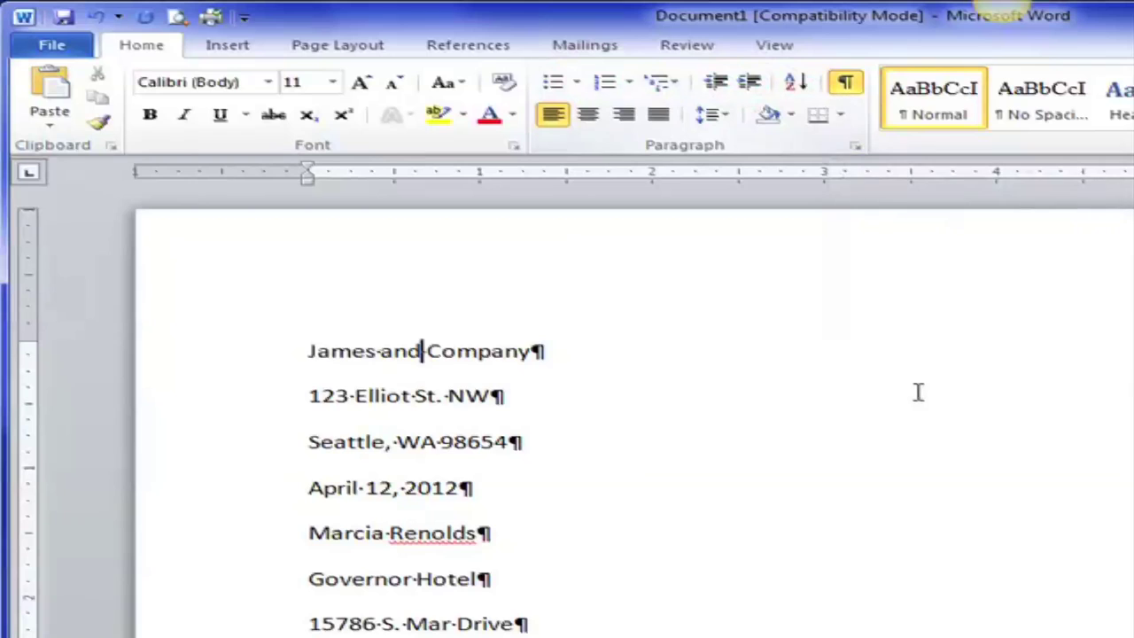
{"action": "left_click", "coordinate": [843, 89]}
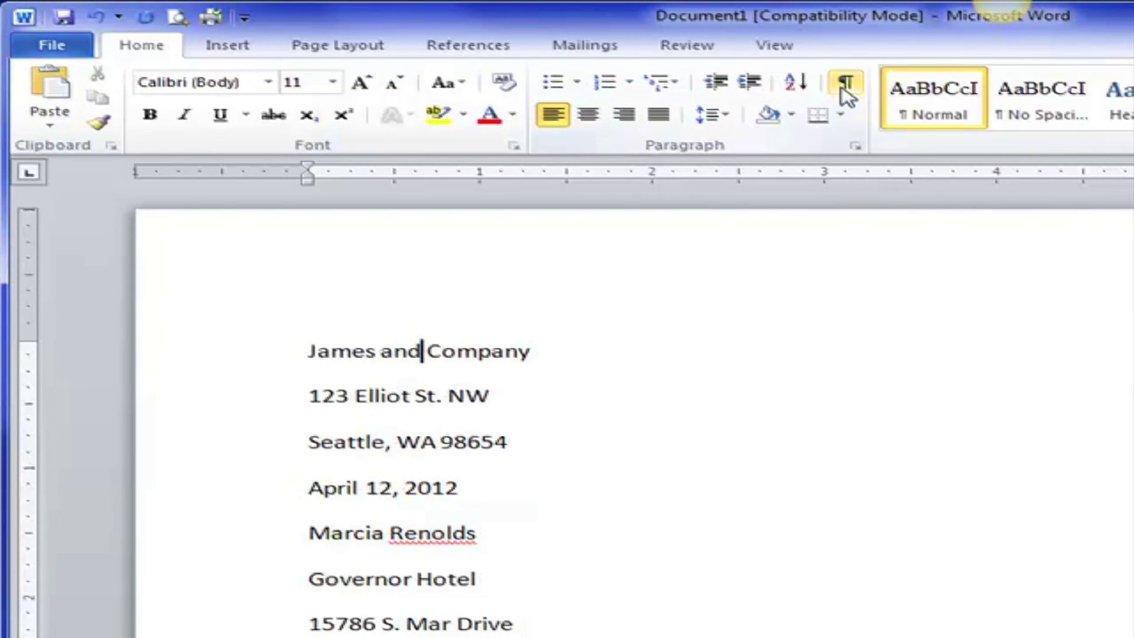
{"action": "left_click", "coordinate": [843, 88]}
{"action": "left_click", "coordinate": [844, 89]}
{"action": "left_click", "coordinate": [843, 89]}
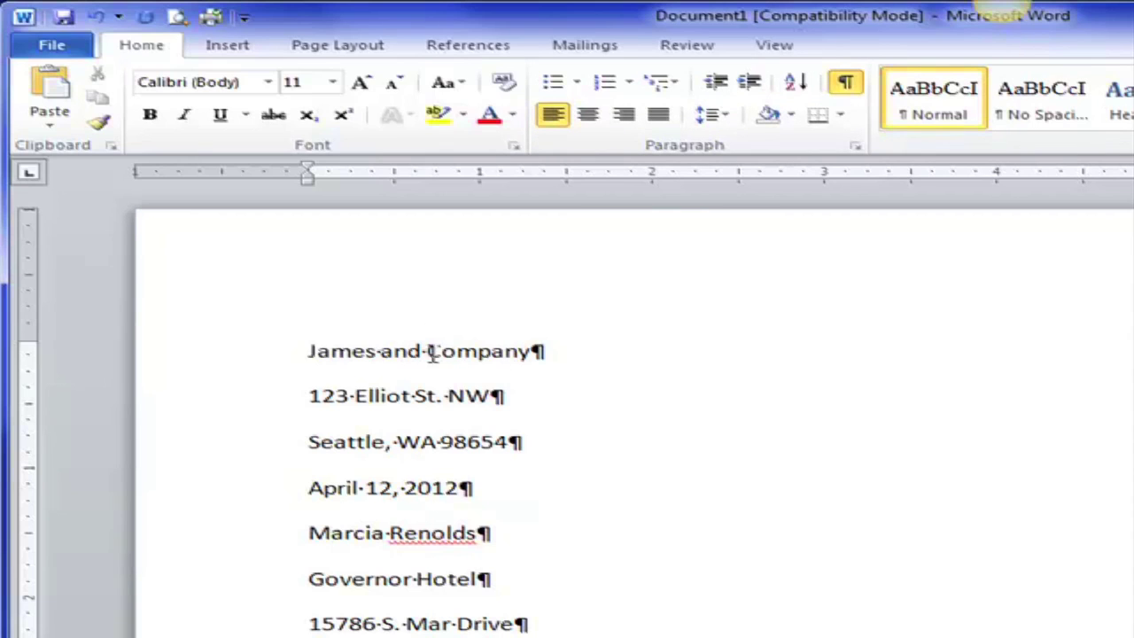
{"action": "left_click", "coordinate": [382, 352]}
{"action": "left_click", "coordinate": [554, 353]}
{"action": "left_click", "coordinate": [847, 84]}
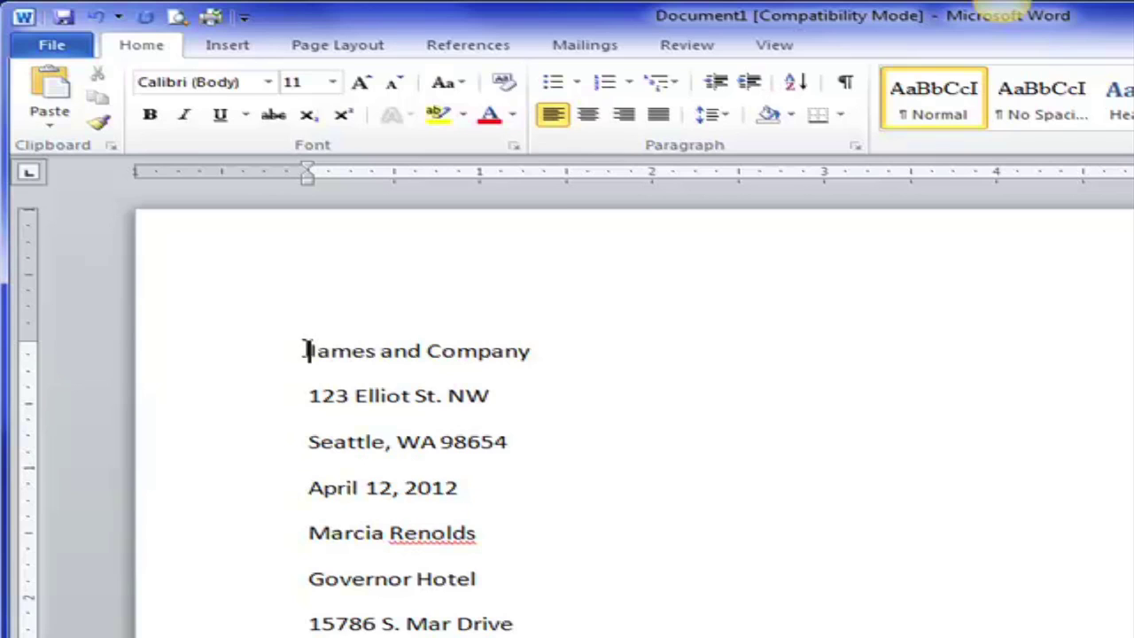
- Turn the formatting marks back on and select the entire letter from the left margin
{"action": "left_click_drag", "start_coordinate": [306, 349], "coordinate": [521, 439]}
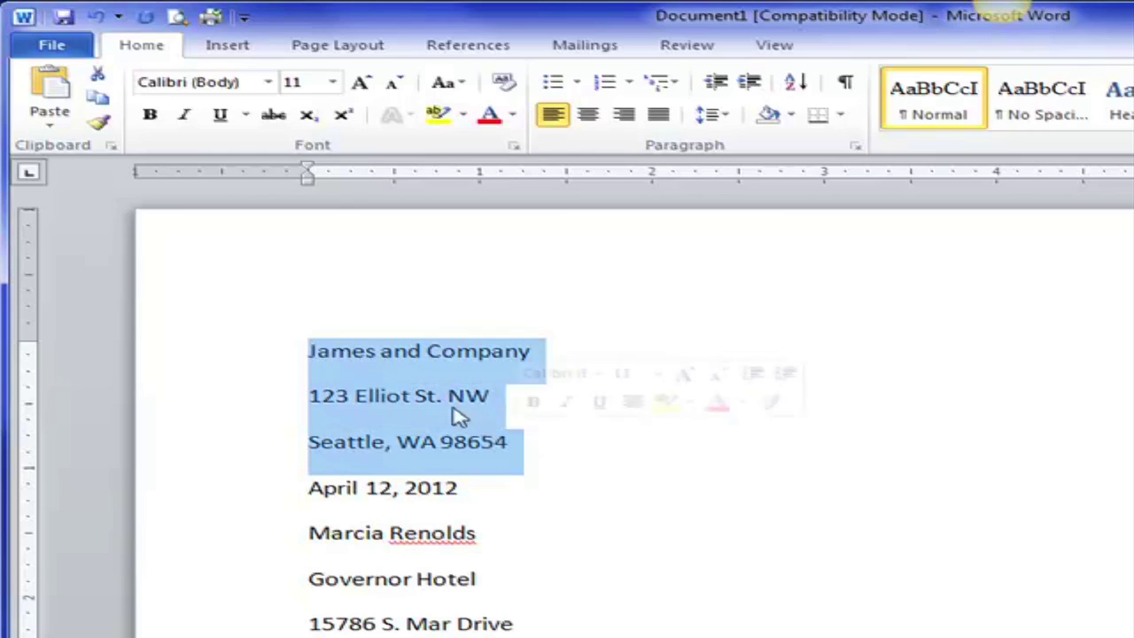
{"action": "left_click", "coordinate": [496, 360]}
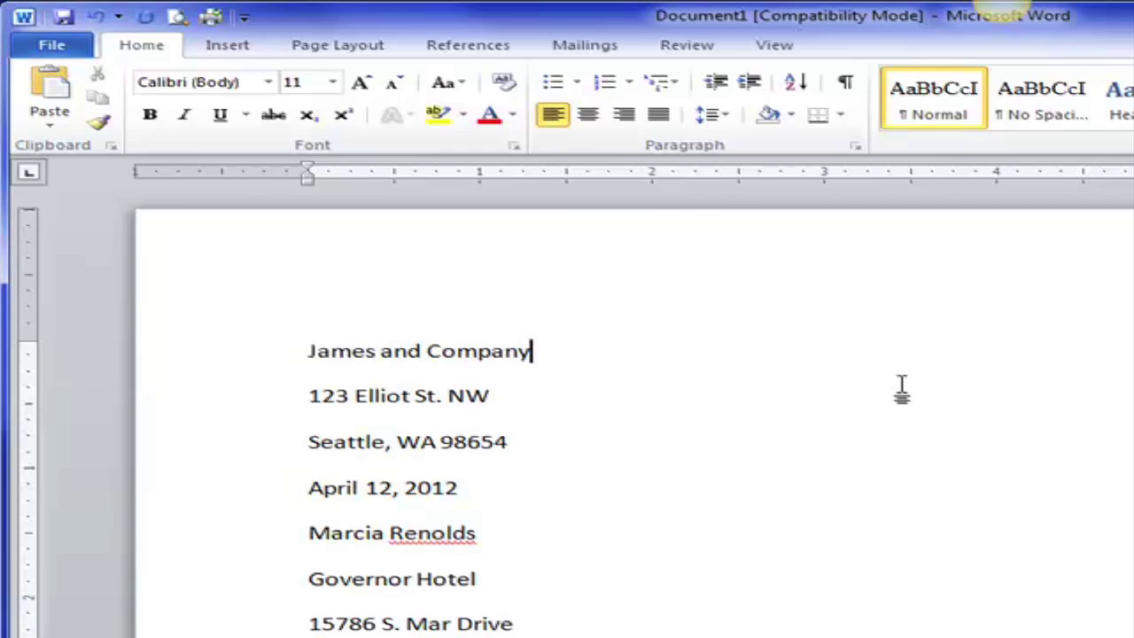
{"action": "left_click", "coordinate": [846, 83]}
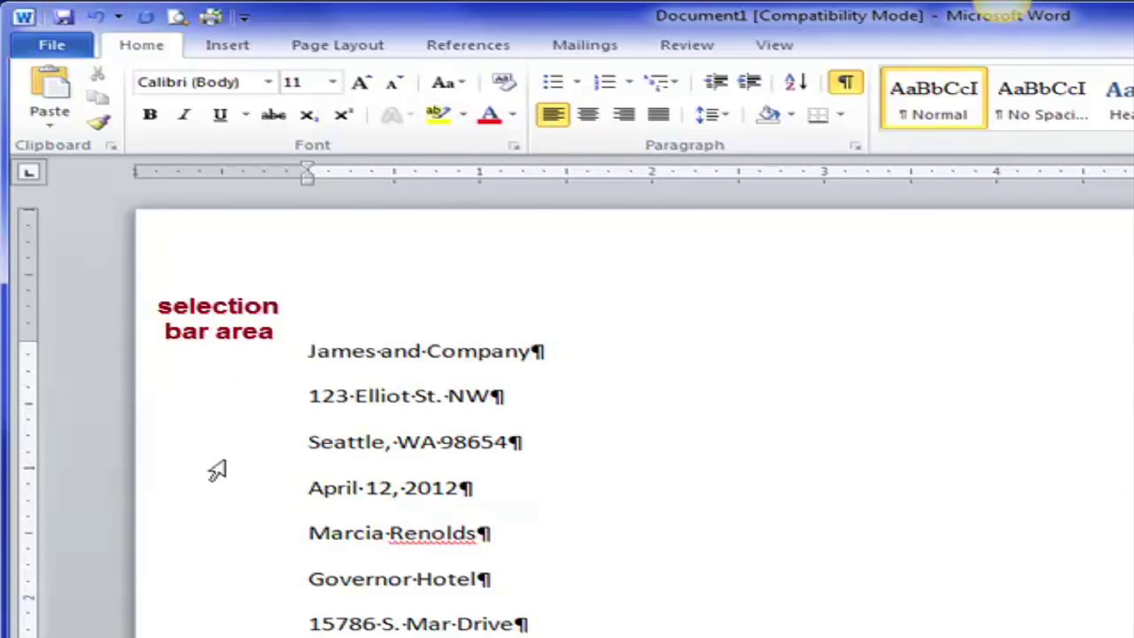
{"action": "left_click", "coordinate": [217, 416]}
{"action": "triple_click", "coordinate": [217, 416]}
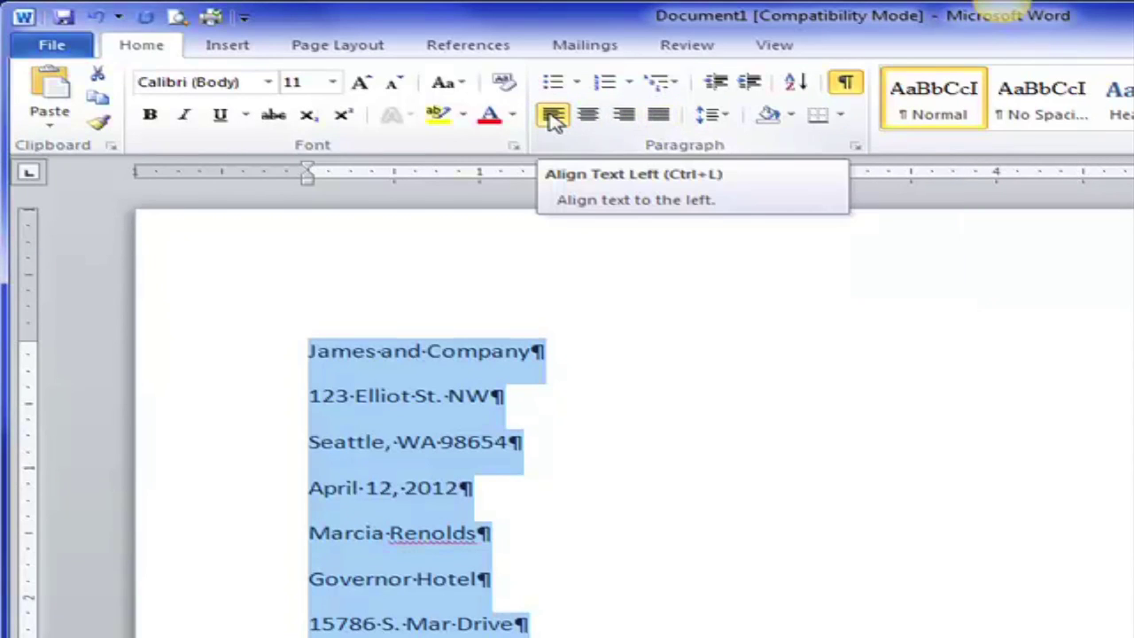
- Change the selected letter's font to Times New Roman at 12 pt
{"action": "left_click", "coordinate": [268, 82]}
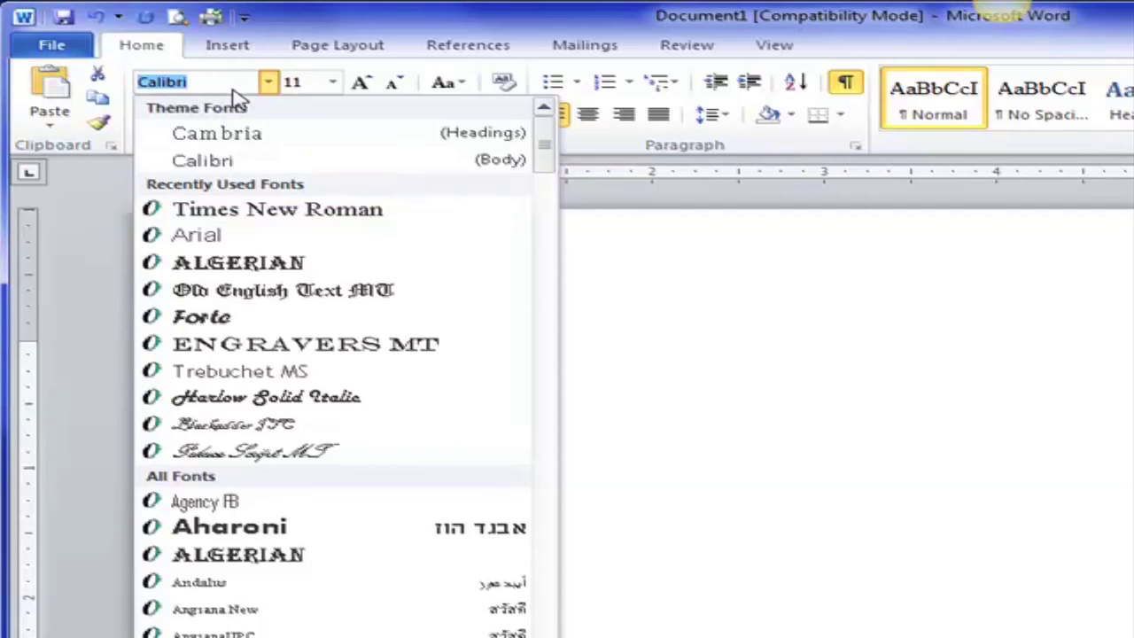
{"action": "type", "text": "Times New Rom"}
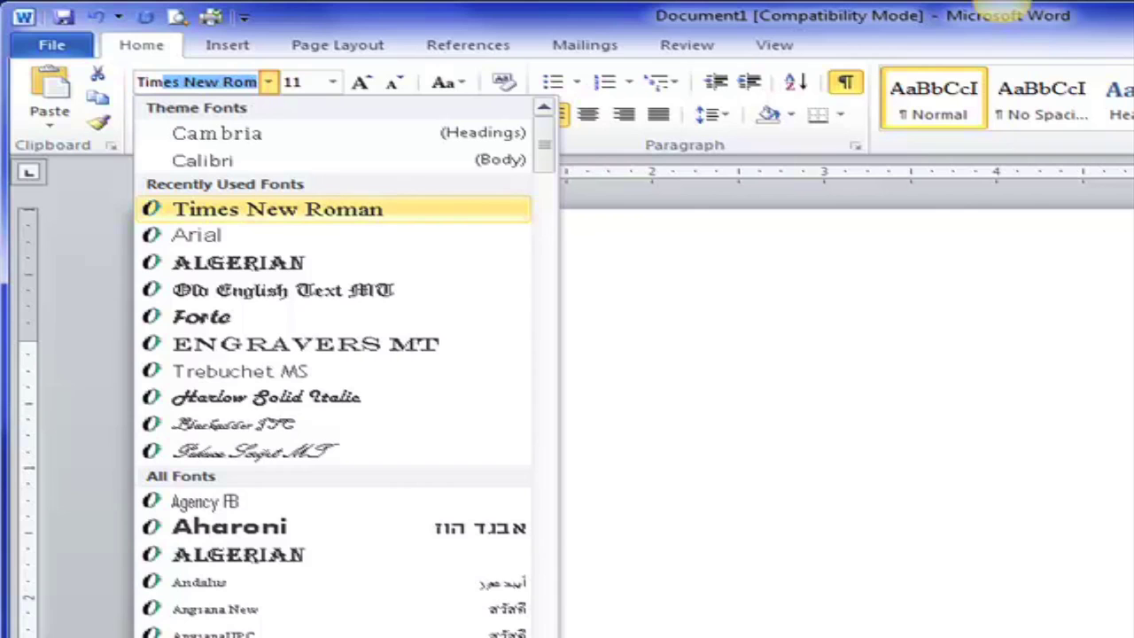
{"action": "left_click", "coordinate": [308, 218]}
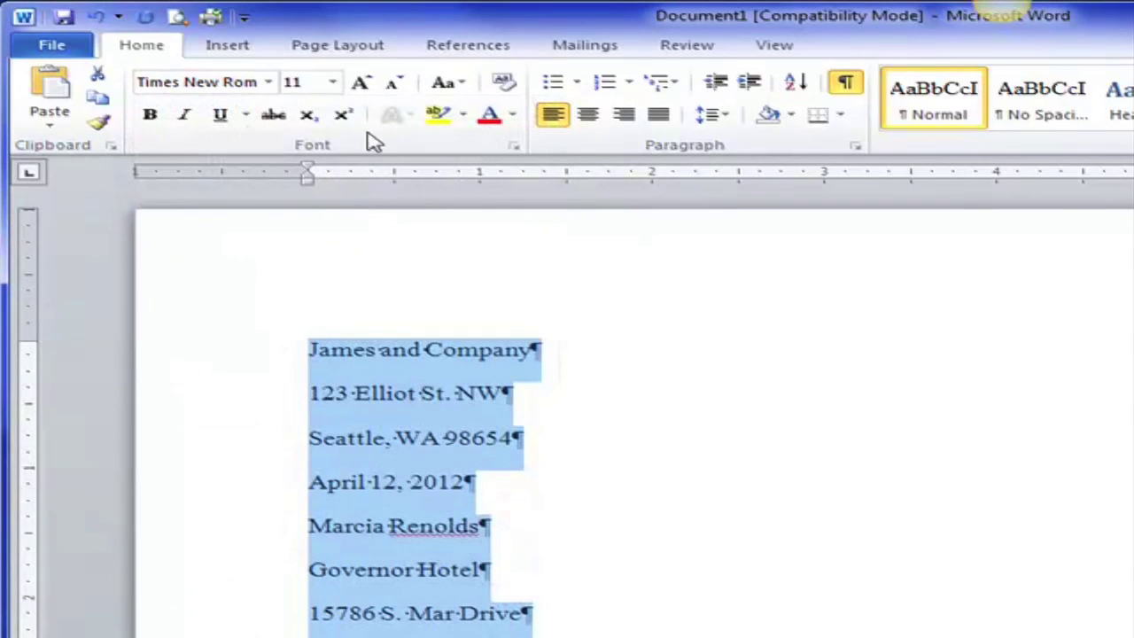
{"action": "left_click", "coordinate": [332, 82]}
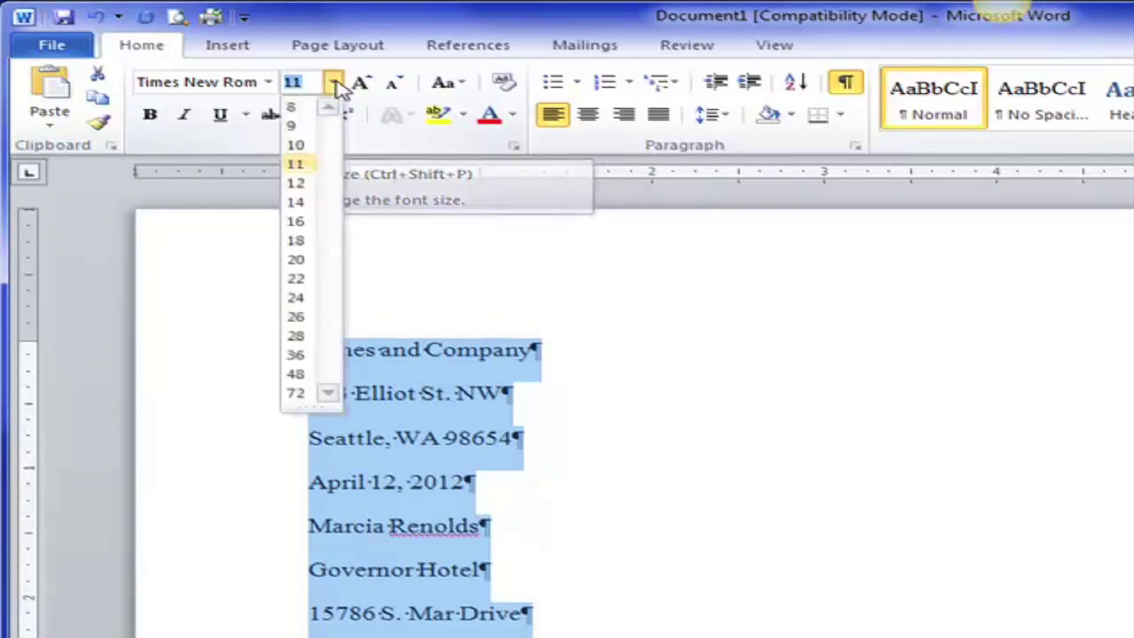
{"action": "left_click", "coordinate": [298, 183]}
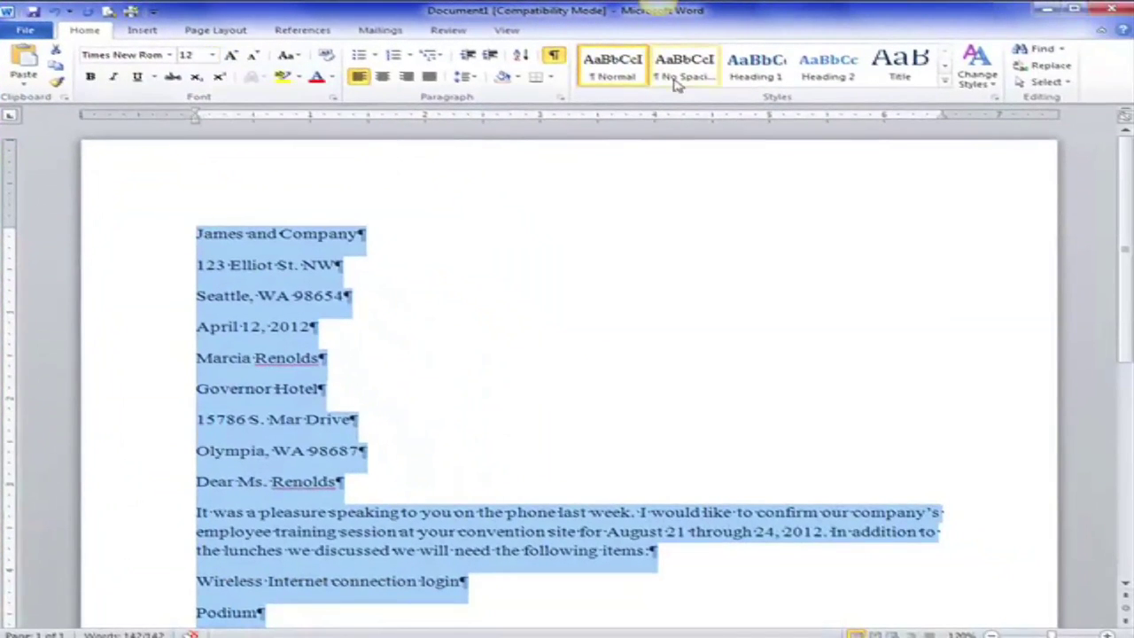
- Apply the No Spacing style to the whole letter
{"action": "left_click", "coordinate": [945, 89]}
{"action": "key", "text": "ctrl+a"}
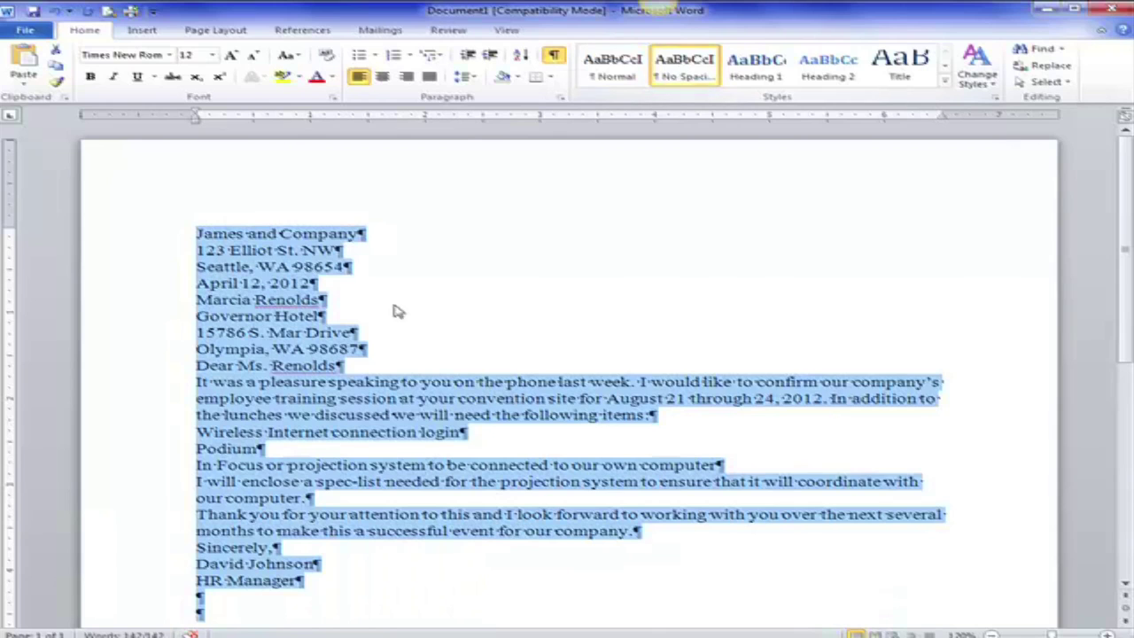
{"action": "left_click", "coordinate": [375, 270]}
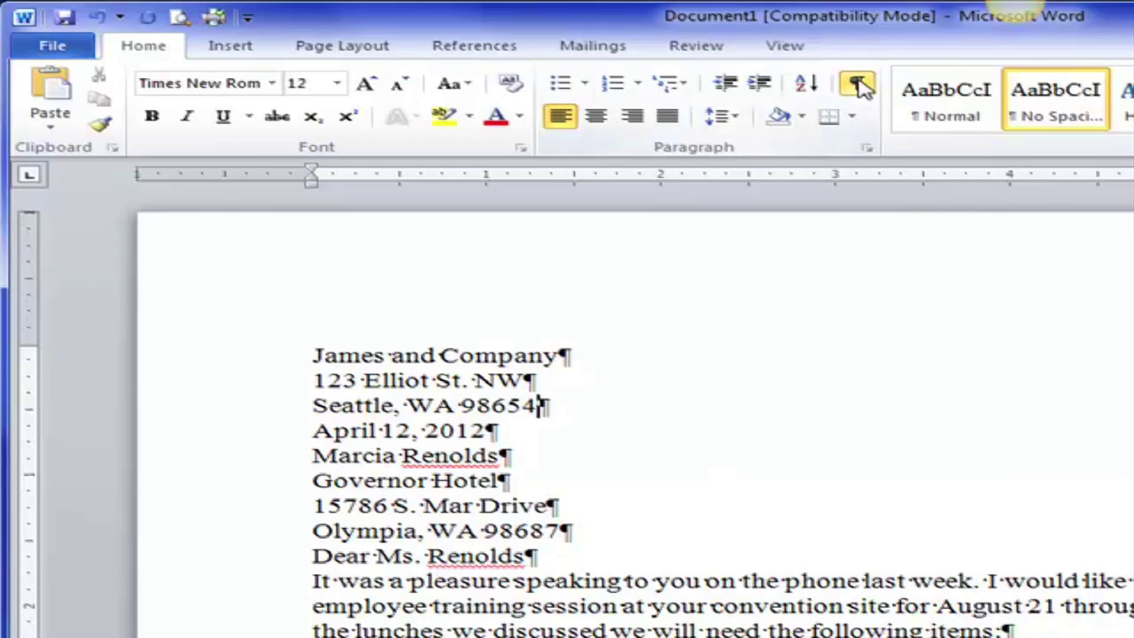
- Add blank lines after the sender's address, after the date and before the salutation
{"action": "key", "text": "Return"}
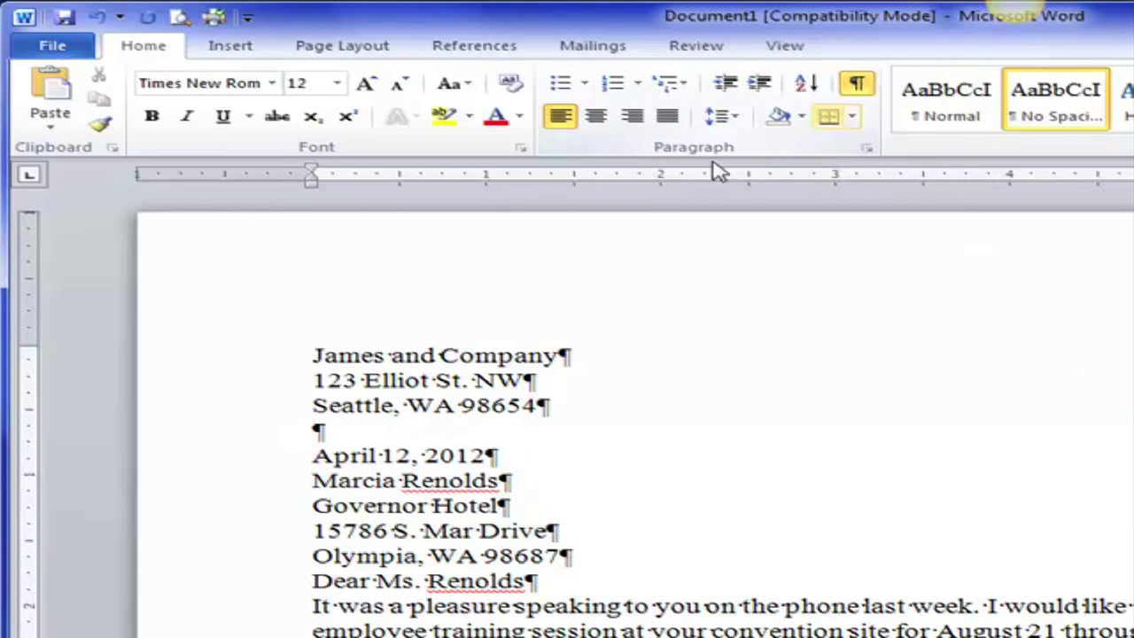
{"action": "left_click", "coordinate": [493, 456]}
{"action": "key", "text": "Return"}
{"action": "key", "text": "Return"}
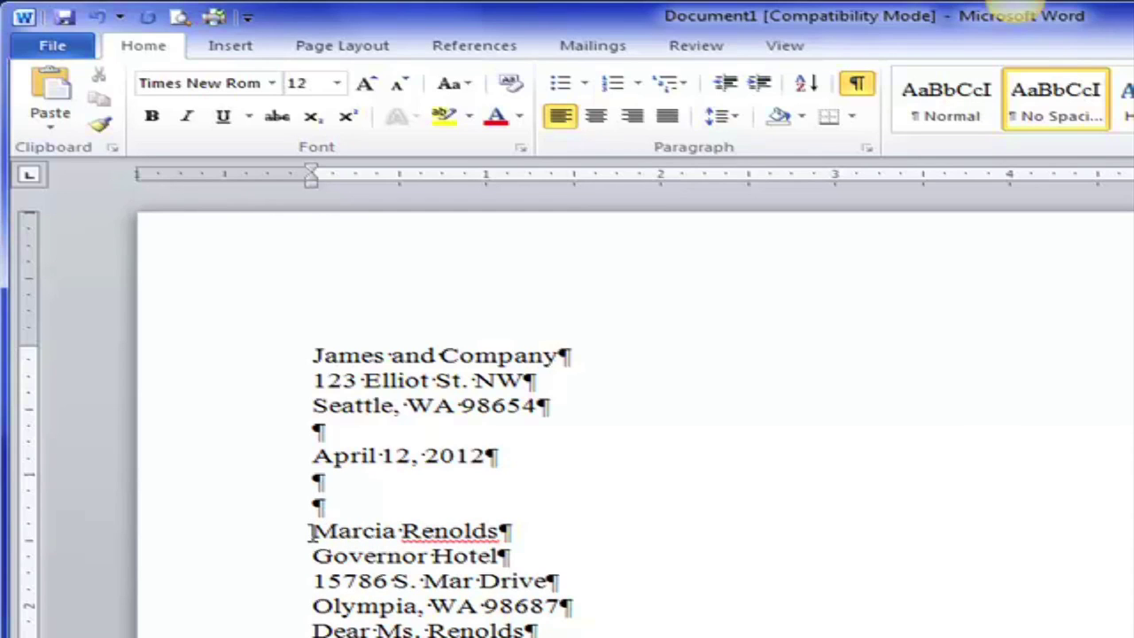
{"action": "left_click", "coordinate": [311, 530]}
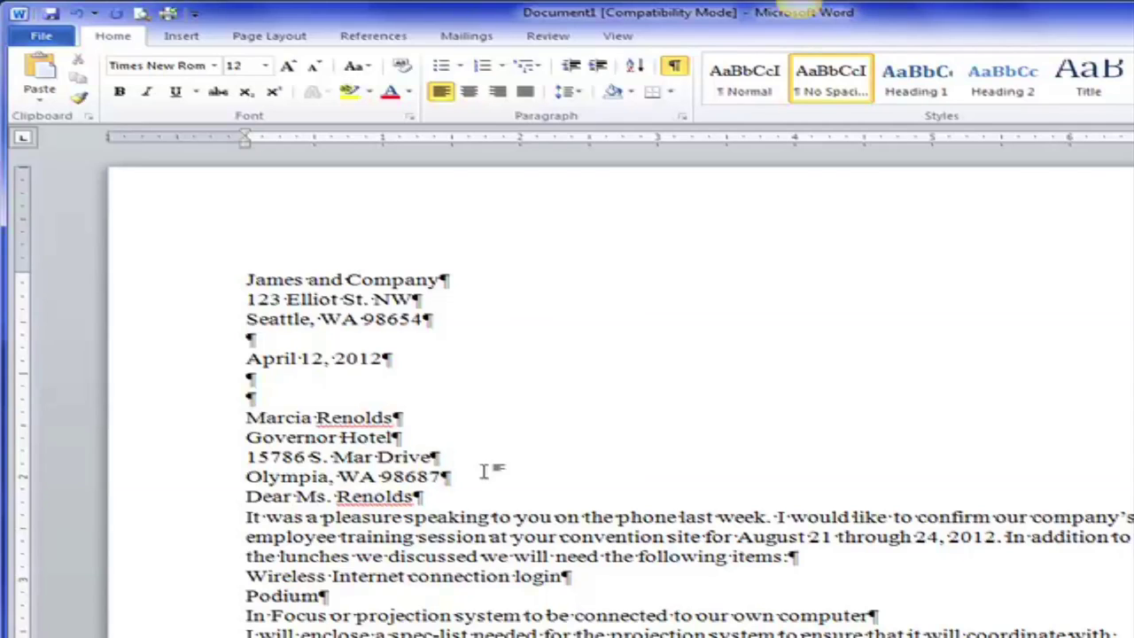
{"action": "left_click", "coordinate": [504, 465]}
{"action": "key", "text": "Return"}
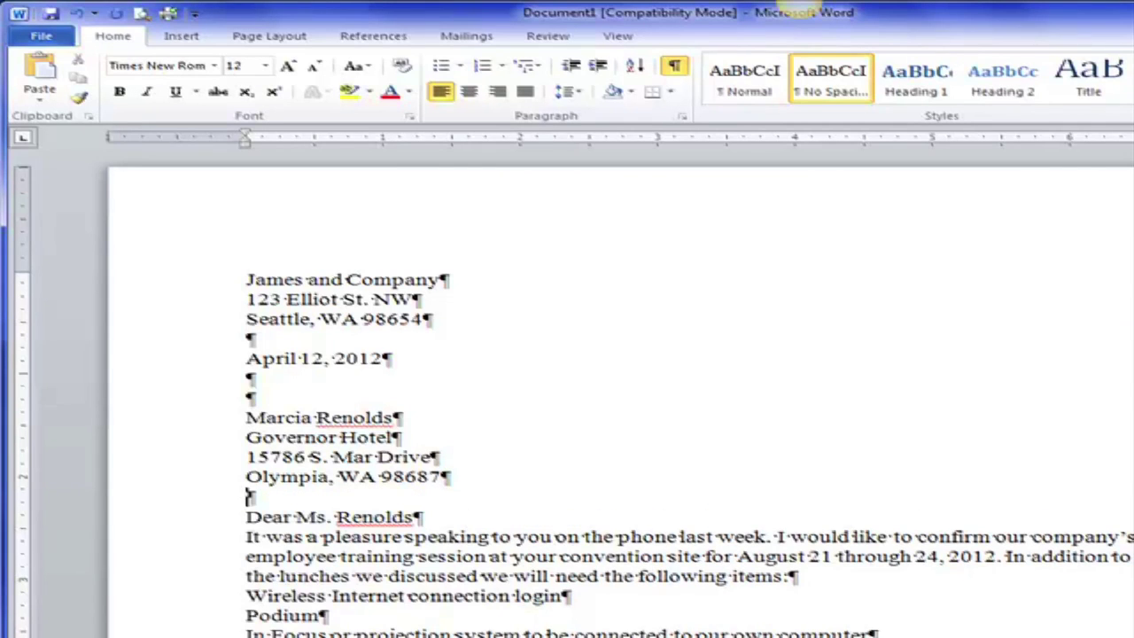
- Add a blank line after the salutation and end the salutation with a comma
{"action": "scroll", "coordinate": [549, 451], "scroll_direction": "down", "scroll_amount": 2}
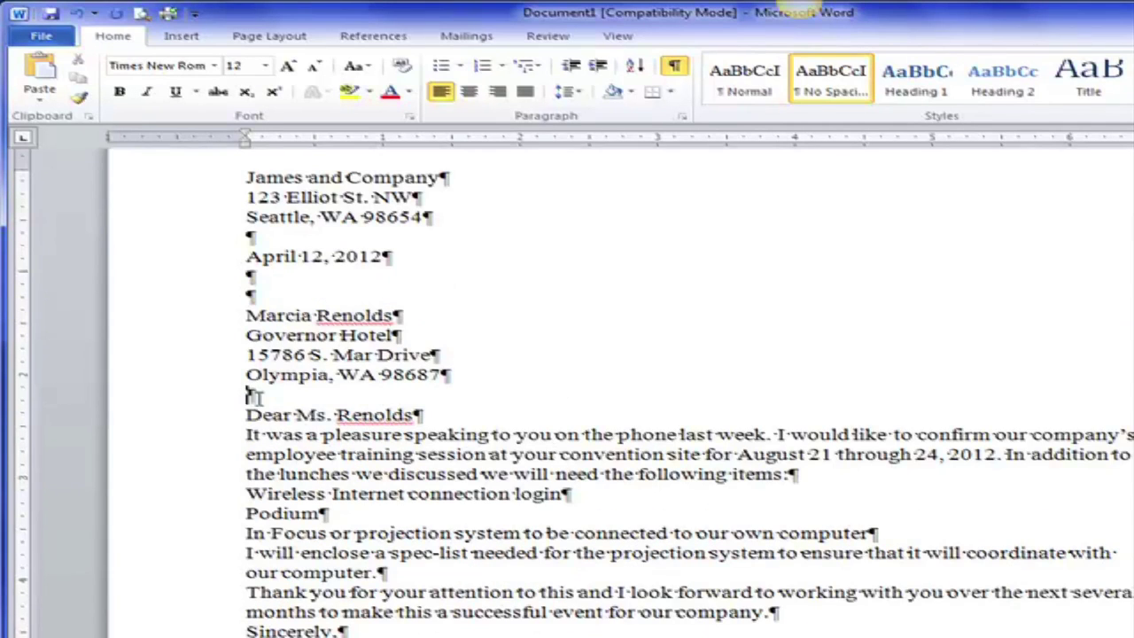
{"action": "left_click", "coordinate": [413, 416]}
{"action": "key", "text": "Return"}
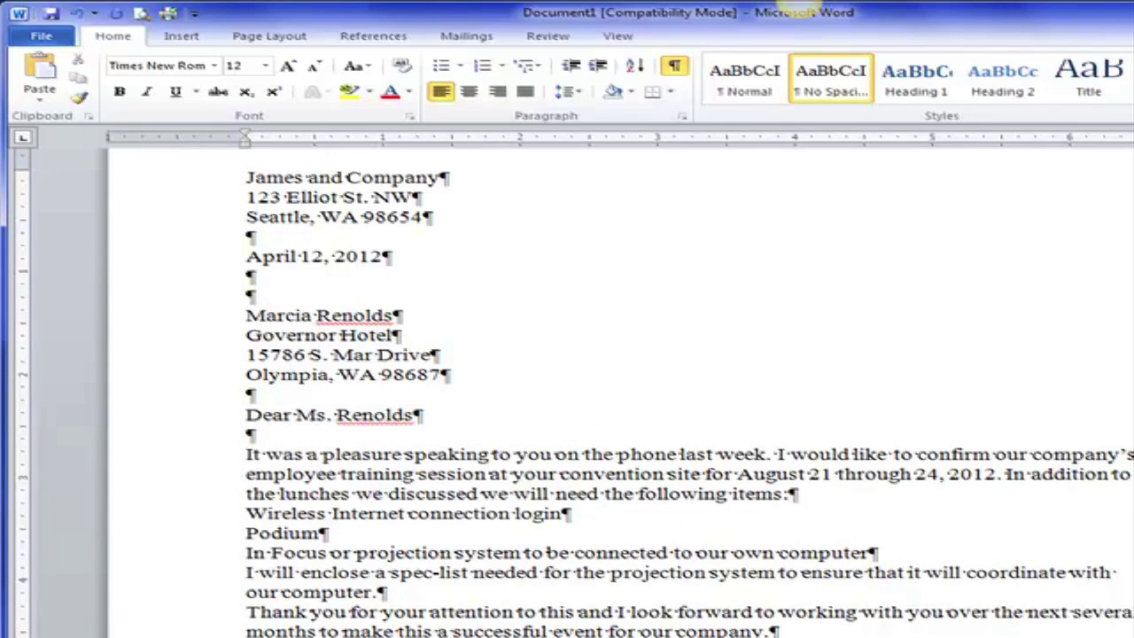
{"action": "left_click", "coordinate": [417, 416]}
{"action": "type", "text": ","}
{"action": "key", "text": "BackSpace"}
{"action": "type", "text": ":"}
{"action": "key", "text": "BackSpace"}
{"action": "type", "text": ","}
- Insert blank lines before and after the item list, before the thank-you paragraph and before Sincerely
{"action": "left_click", "coordinate": [791, 495]}
{"action": "key", "text": "Return"}
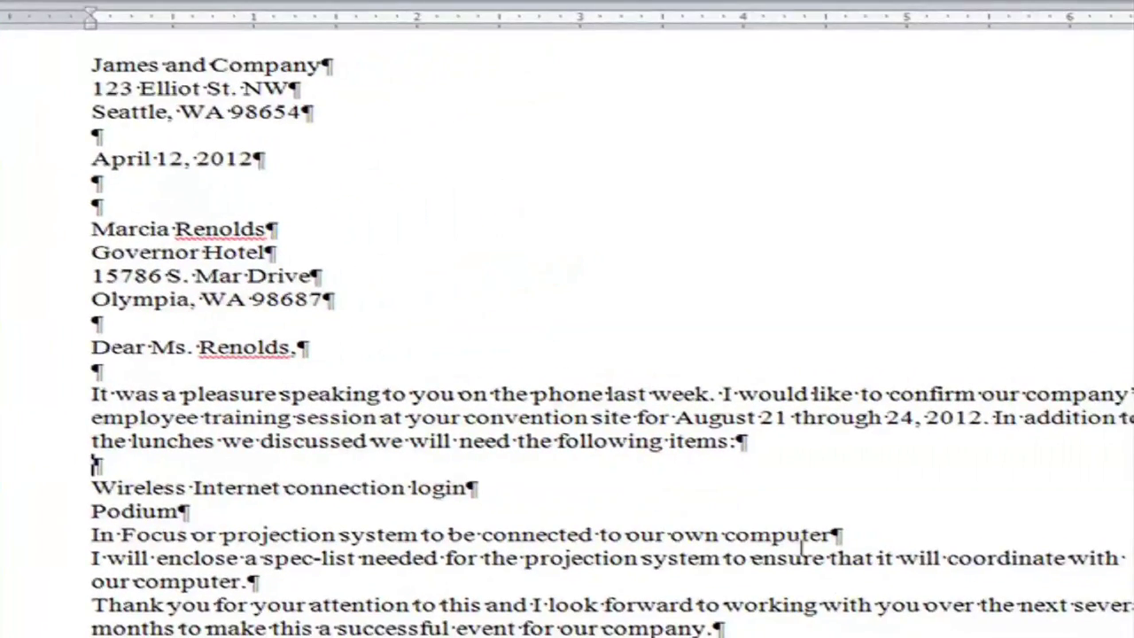
{"action": "left_click", "coordinate": [837, 532]}
{"action": "key", "text": "Return"}
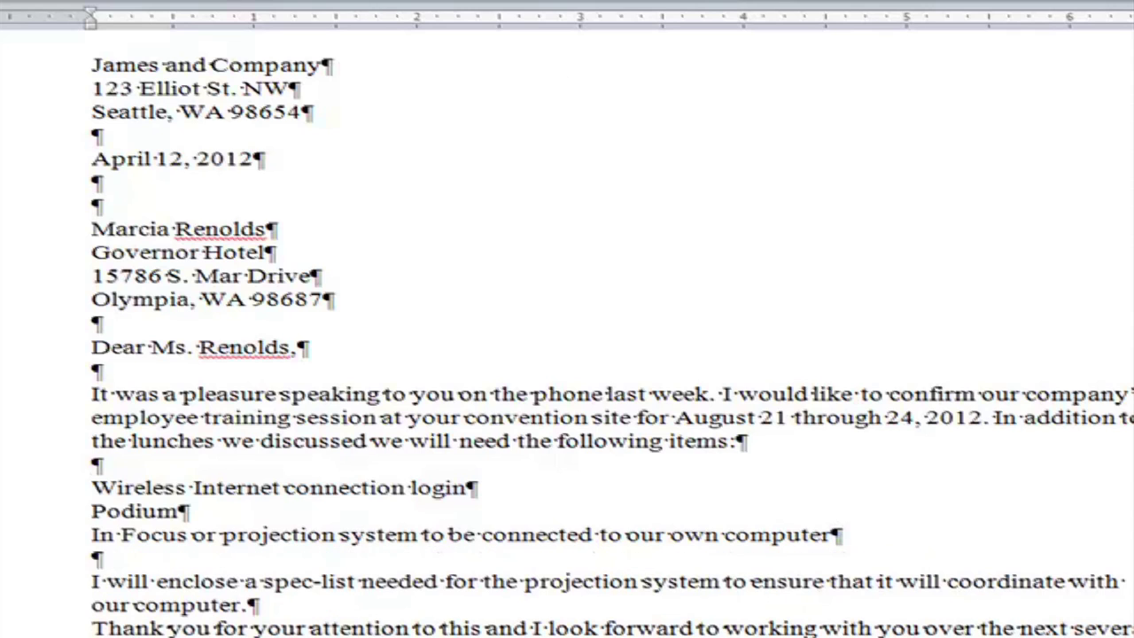
{"action": "scroll", "coordinate": [1094, 482], "scroll_direction": "down", "scroll_amount": 3}
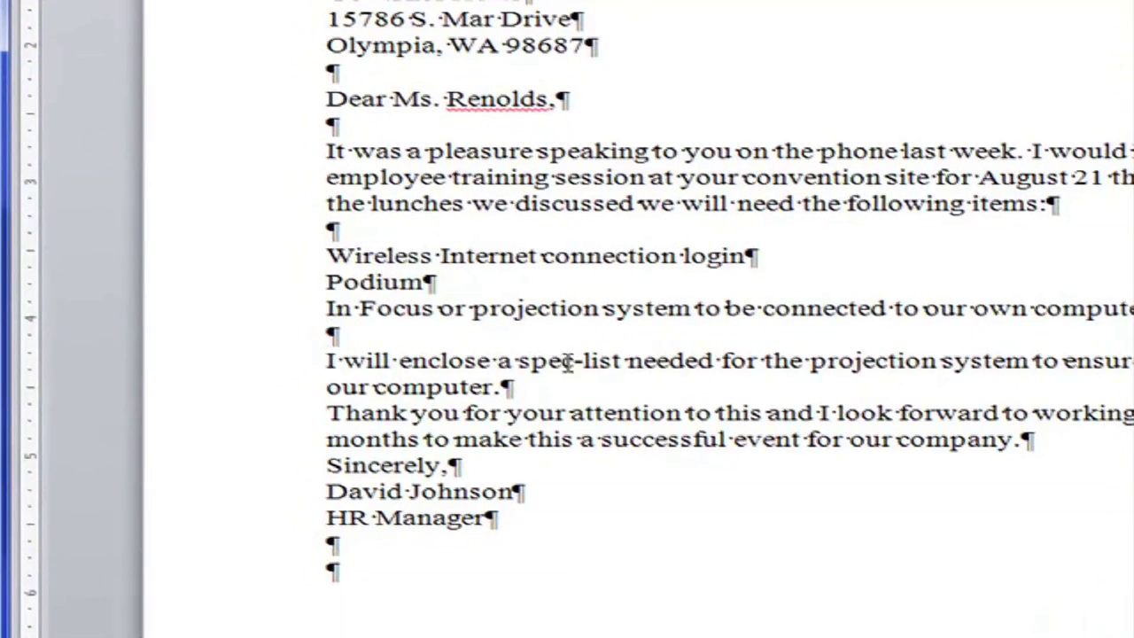
{"action": "left_click", "coordinate": [512, 388]}
{"action": "key", "text": "Return"}
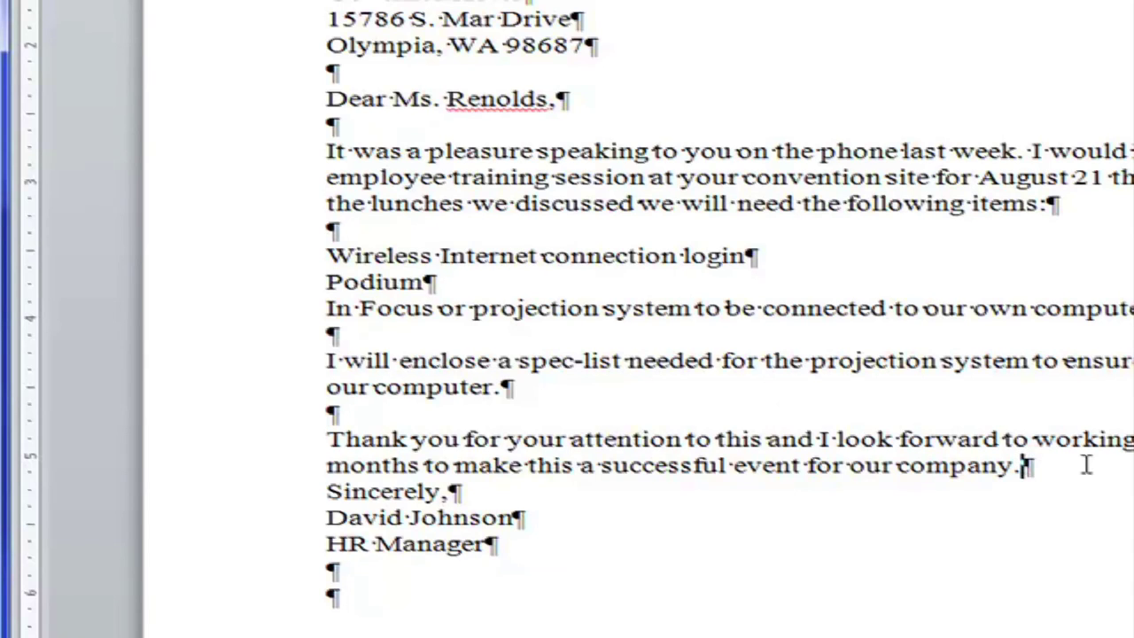
{"action": "key", "text": "Return"}
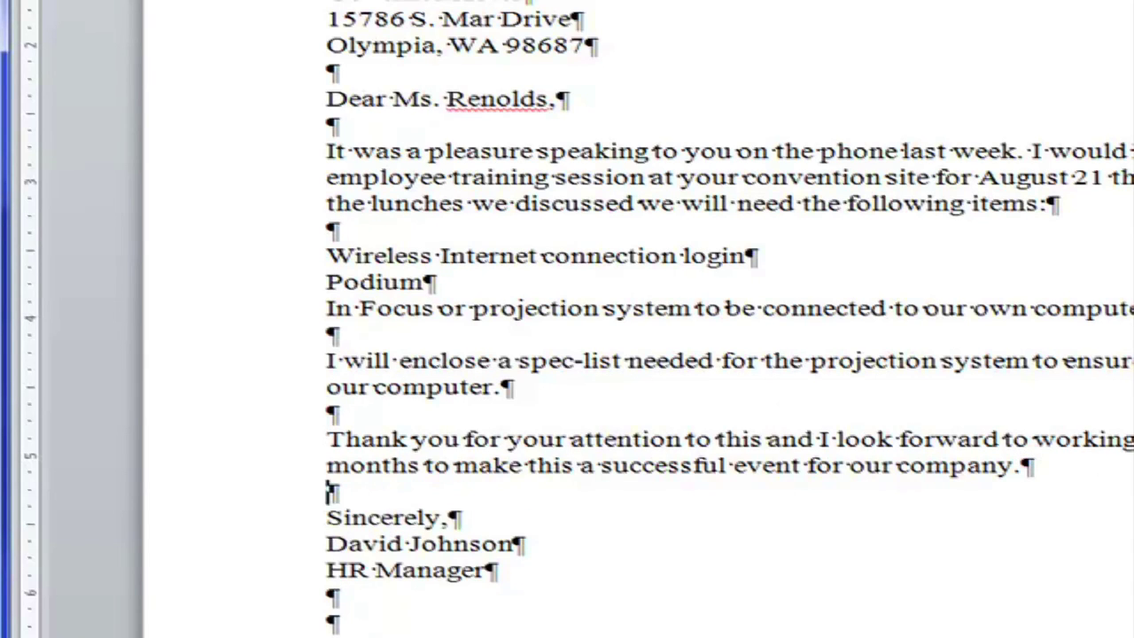
{"action": "scroll", "coordinate": [1074, 466], "scroll_direction": "down", "scroll_amount": 3}
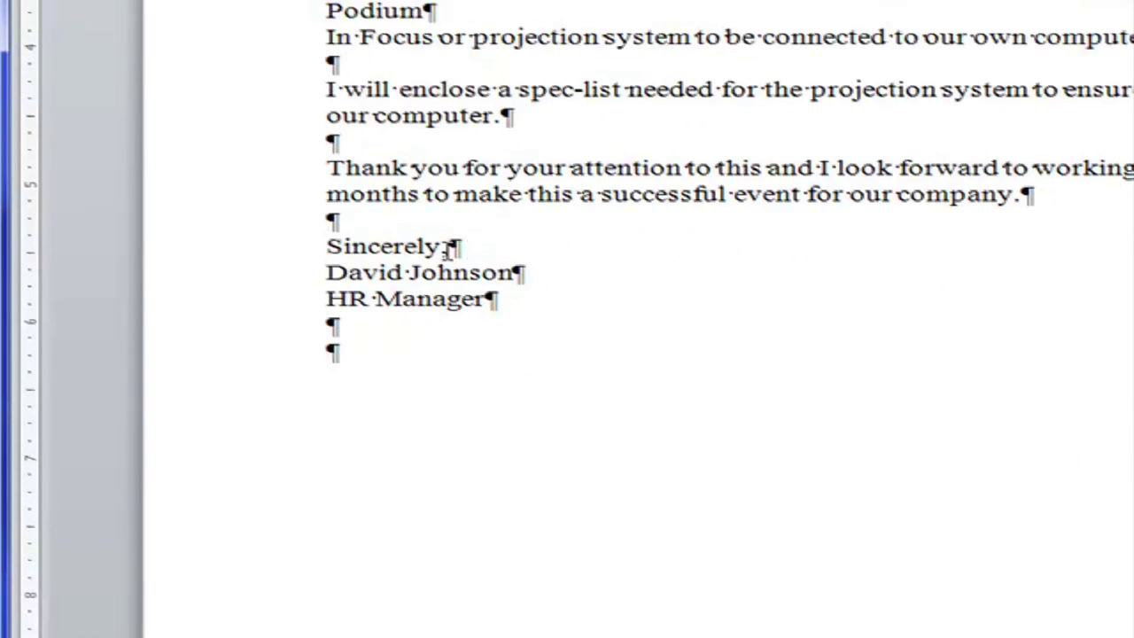
- Add a comma after Sincerely and three blank lines for the signature space
{"action": "left_click", "coordinate": [446, 248]}
{"action": "type", "text": ","}
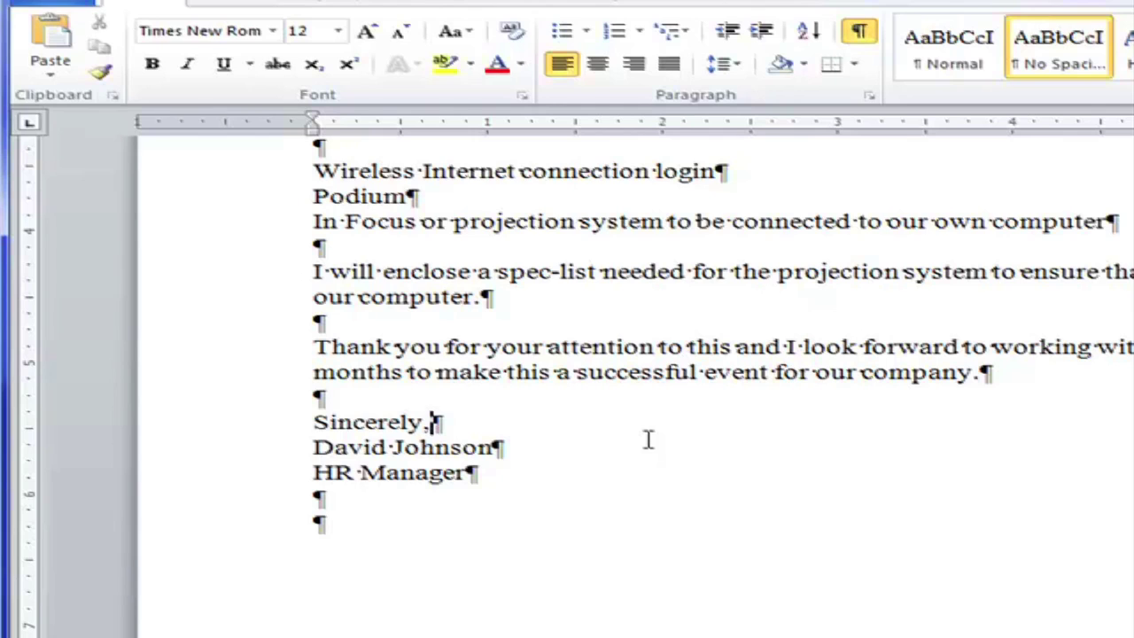
{"action": "key", "text": "Return"}
{"action": "key", "text": "Return"}
{"action": "key", "text": "Return"}
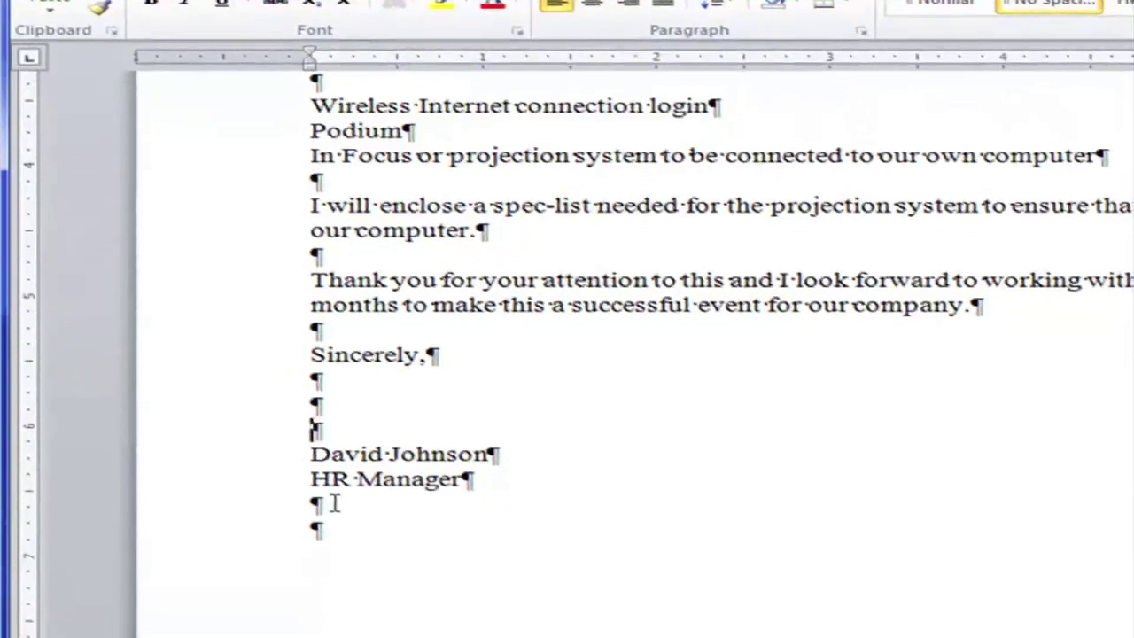
- Type initials cw and Enclosure below HR Manager, correcting the initials back to lowercase
{"action": "left_click", "coordinate": [335, 572]}
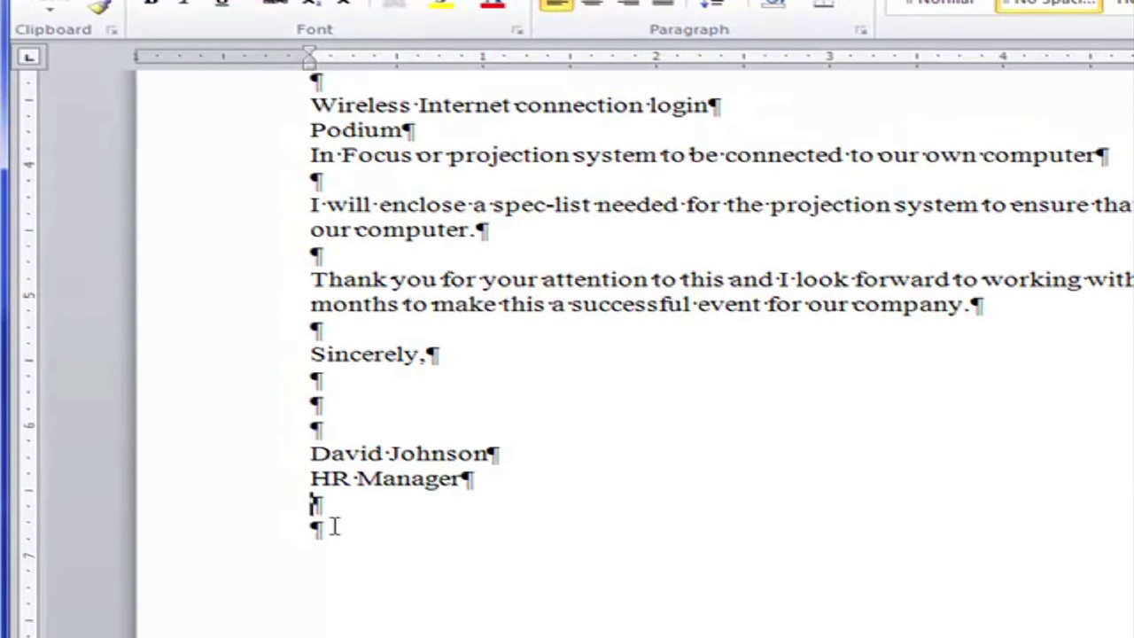
{"action": "left_click", "coordinate": [331, 530]}
{"action": "type", "text": "cw"}
{"action": "key", "text": "Return"}
{"action": "mouse_move", "coordinate": [336, 530]}
{"action": "type", "text": "Enclosure"}
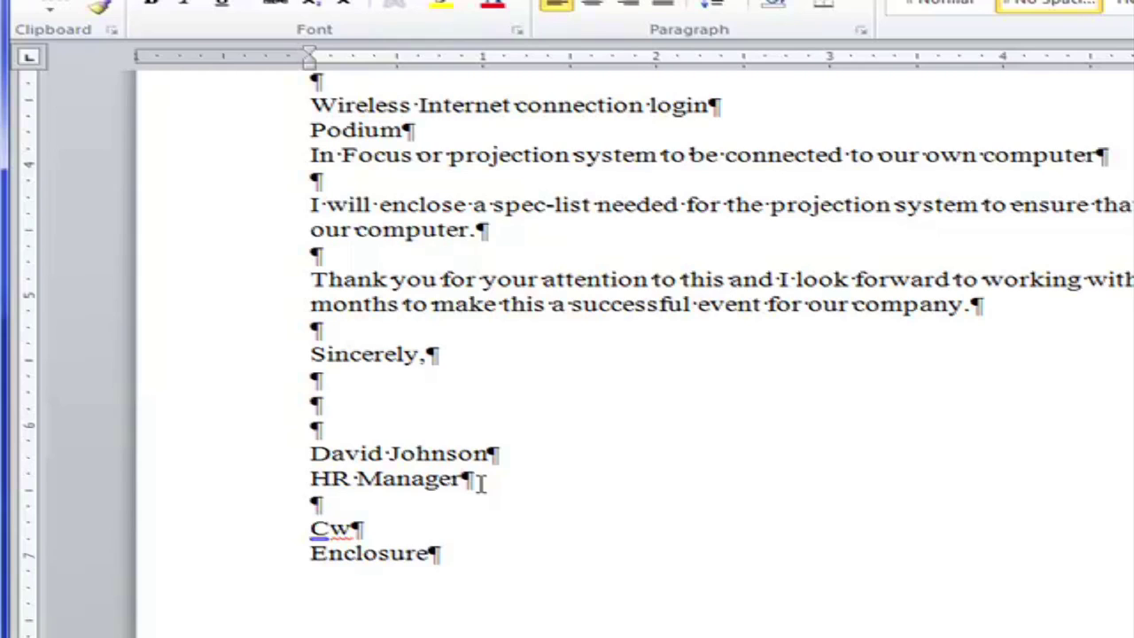
{"action": "key", "text": "BackSpace"}
{"action": "type", "text": "c"}
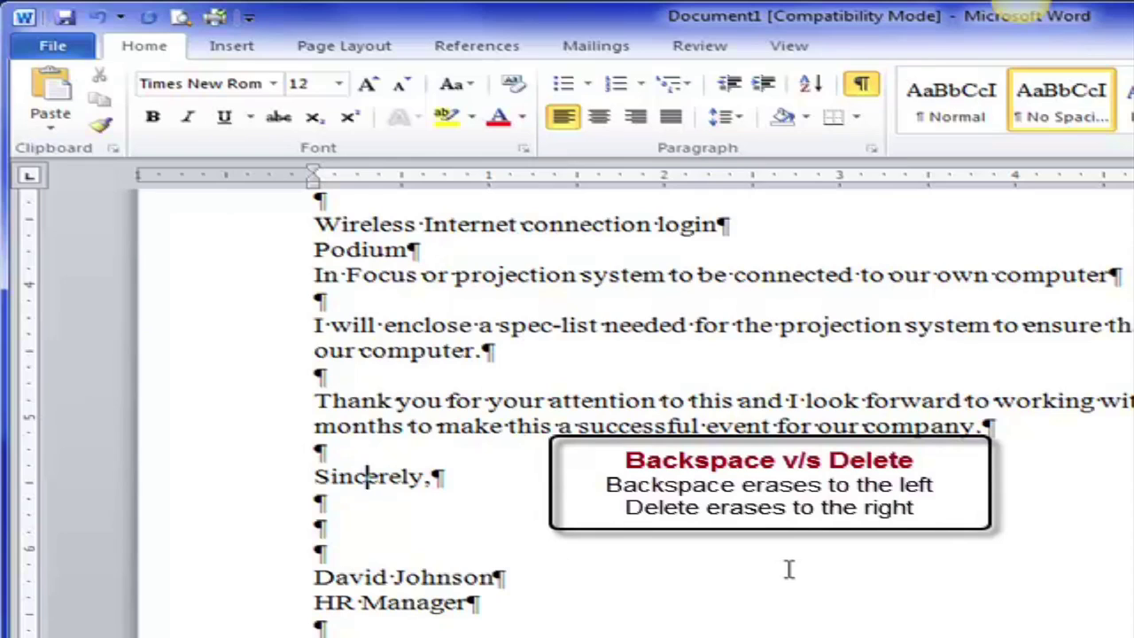
- Erase the entire 'Sincerely,' closing, leaving only an empty line
{"action": "key", "text": "BackSpace"}
{"action": "key", "text": "BackSpace"}
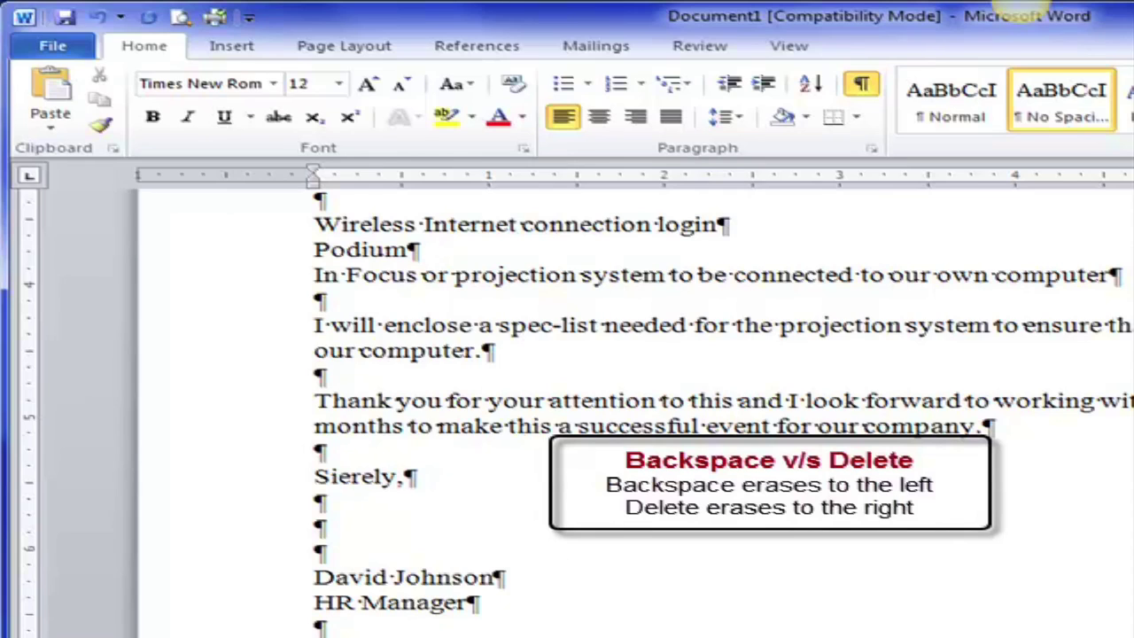
{"action": "type", "text": "n"}
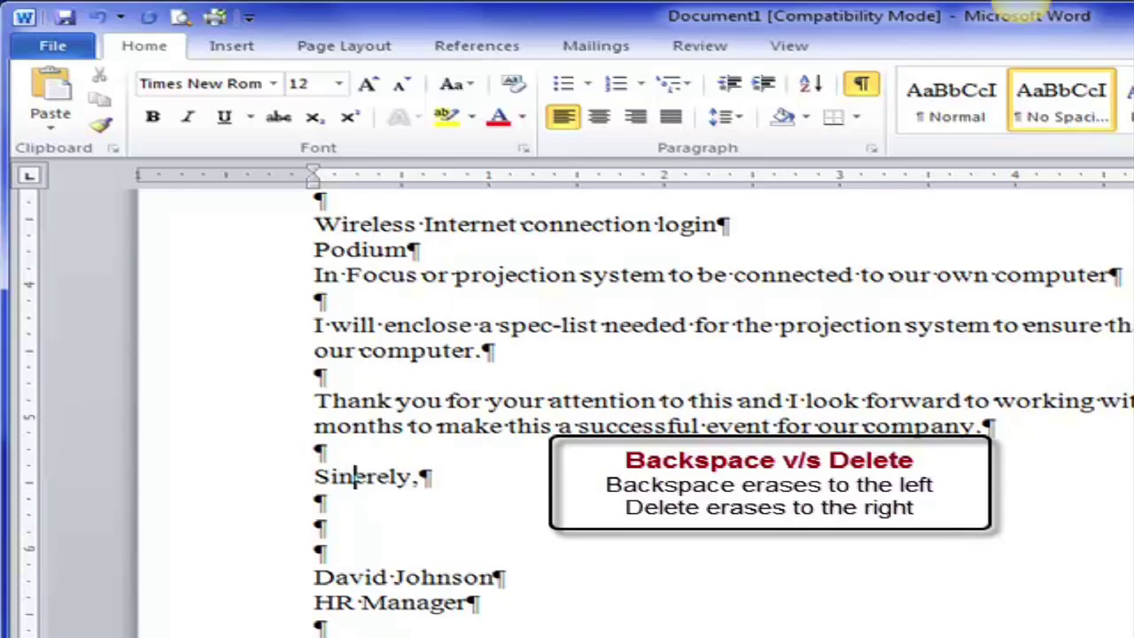
{"action": "type", "text": "c"}
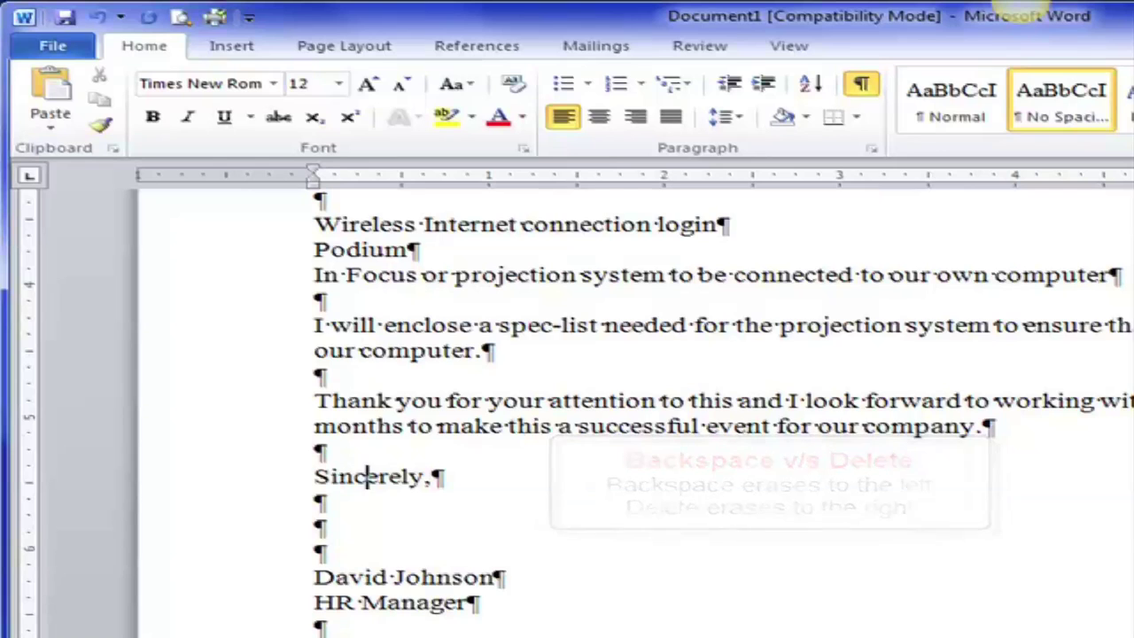
{"action": "key", "text": "Delete"}
{"action": "key", "text": "Delete"}
{"action": "key", "text": "Delete"}
{"action": "key", "text": "Delete"}
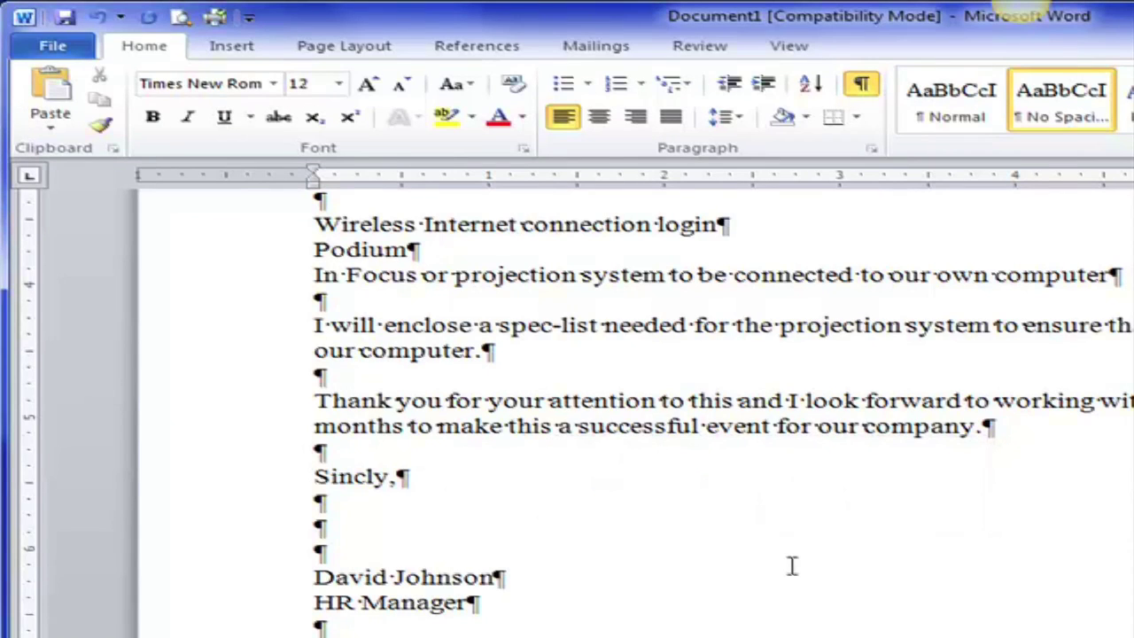
{"action": "key", "text": "Delete"}
{"action": "key", "text": "BackSpace"}
{"action": "key", "text": "BackSpace"}
{"action": "key", "text": "BackSpace"}
{"action": "key", "text": "BackSpace"}
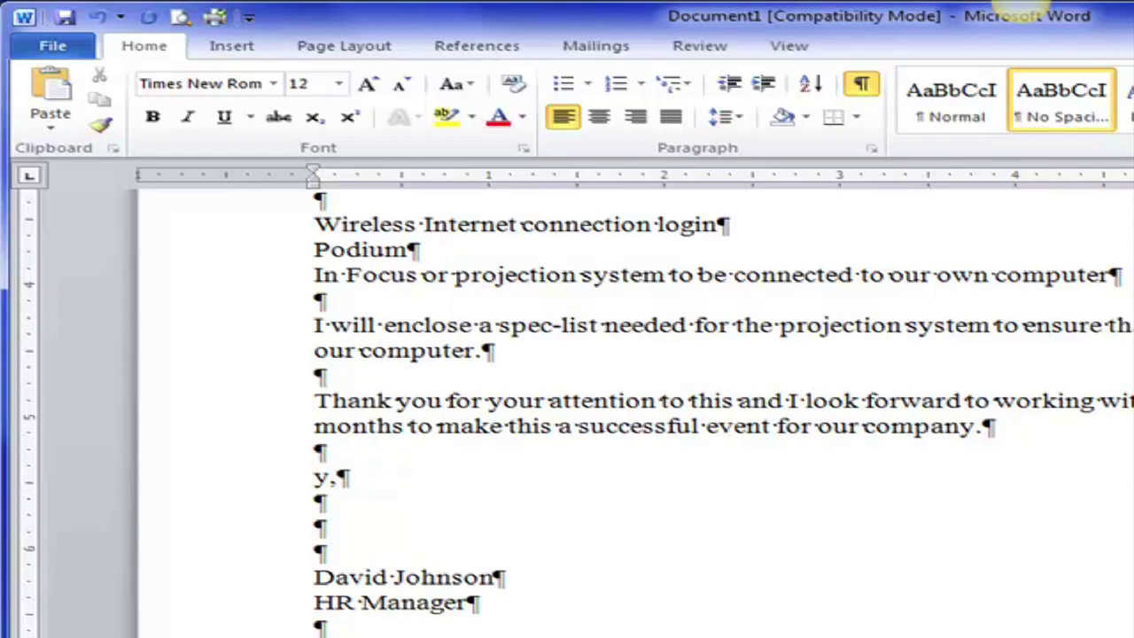
{"action": "key", "text": "Delete"}
{"action": "key", "text": "Delete"}
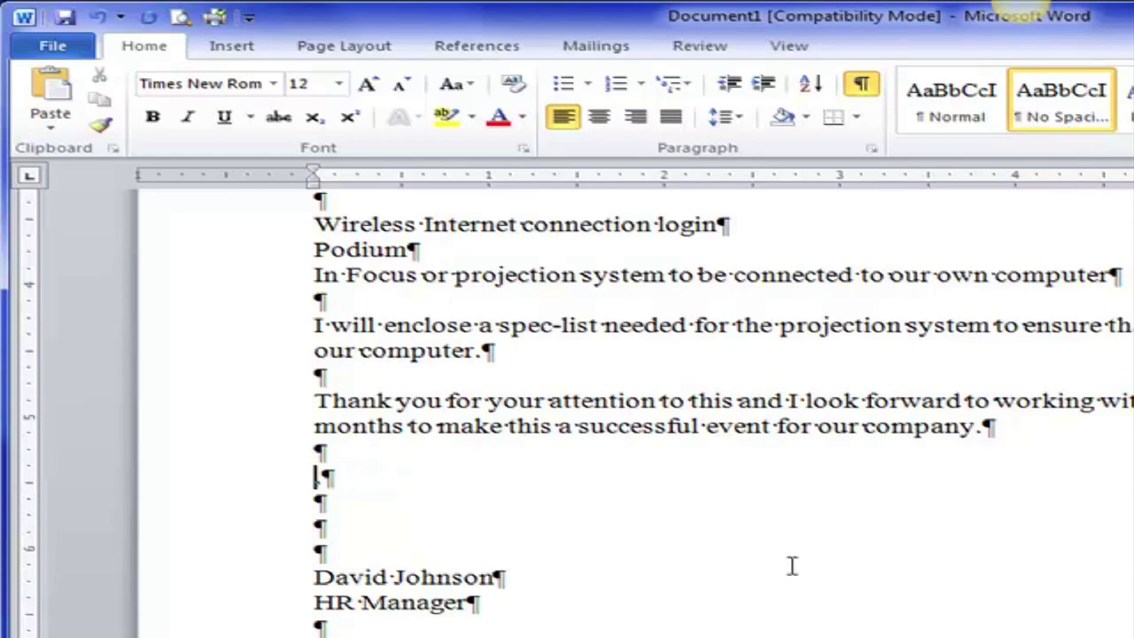
- Undo six times to restore 'Sincerely,' then redo once to keep lowercase cw
{"action": "left_click", "coordinate": [97, 18]}
{"action": "left_click", "coordinate": [97, 18]}
{"action": "left_click", "coordinate": [97, 17]}
{"action": "left_click", "coordinate": [98, 17]}
{"action": "left_click", "coordinate": [97, 18]}
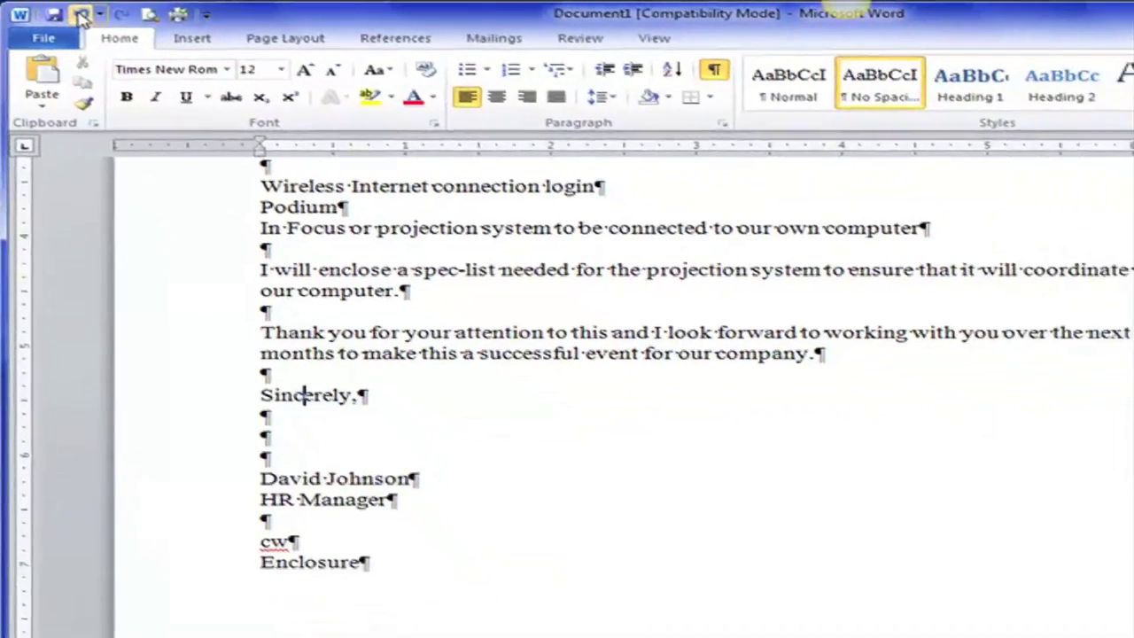
{"action": "left_click", "coordinate": [98, 18]}
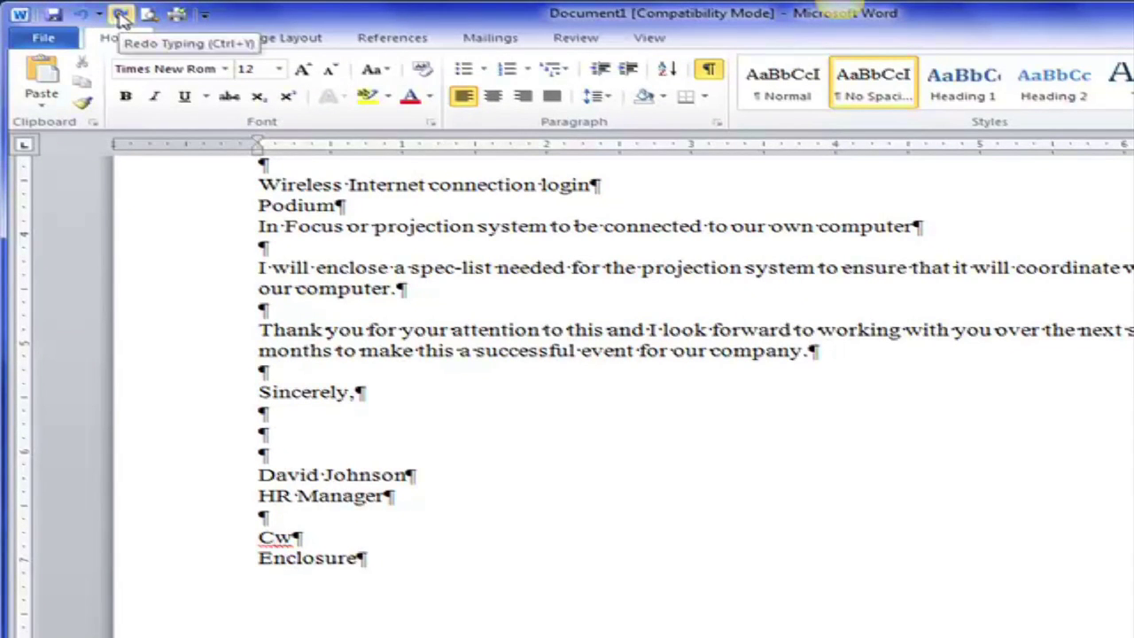
{"action": "left_click", "coordinate": [121, 15]}
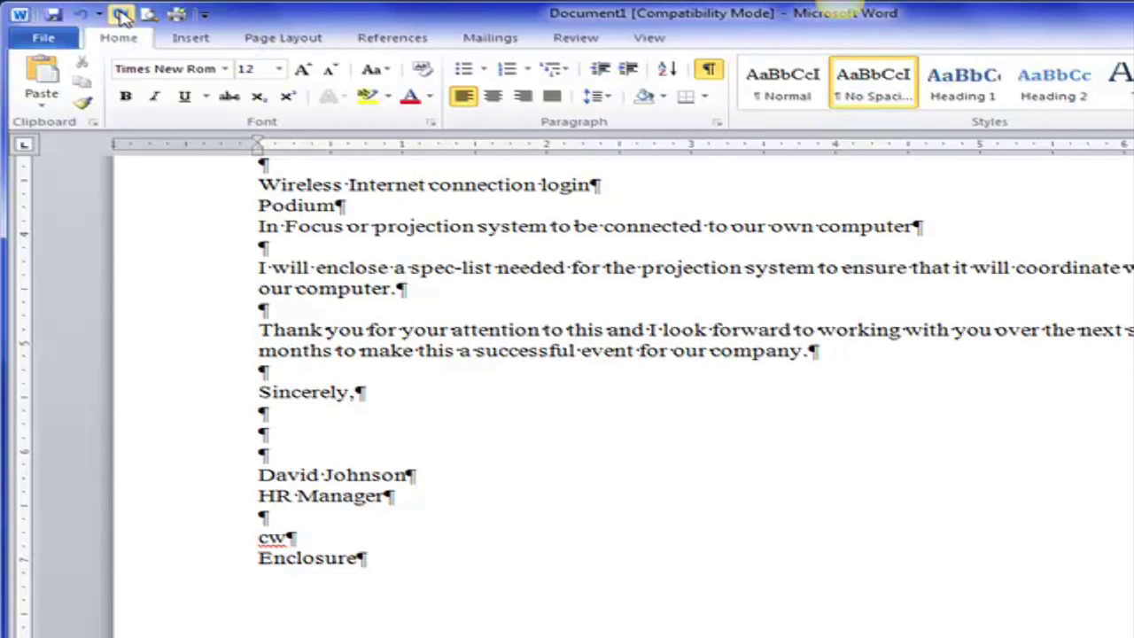
- View the Customize Quick Access Toolbar menu and the Undo history list without changes
{"action": "left_click", "coordinate": [205, 15]}
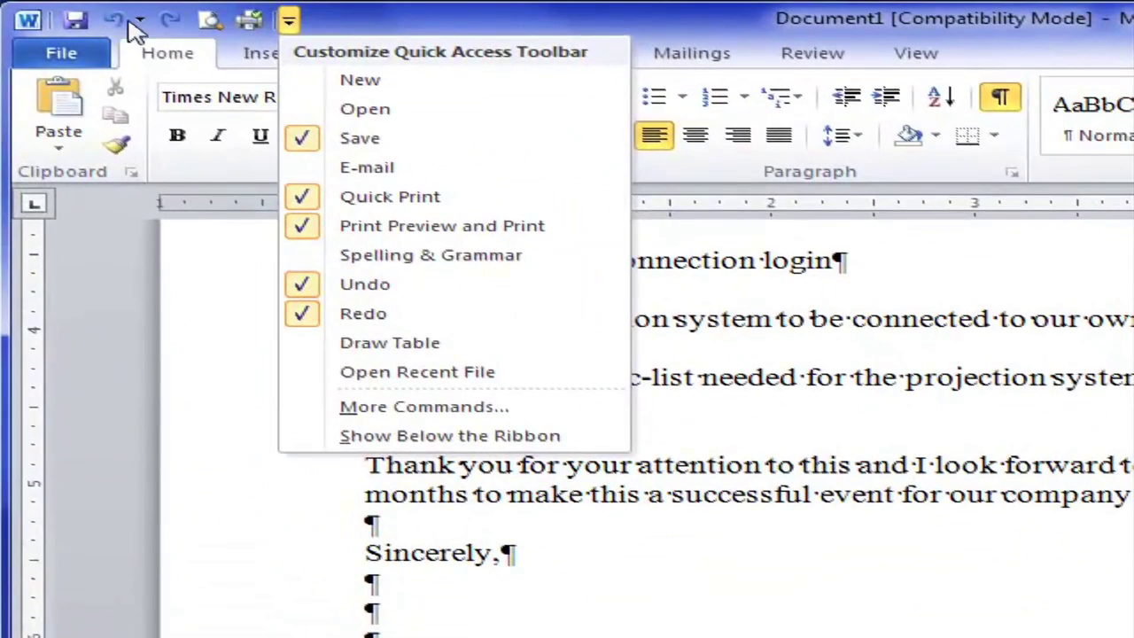
{"action": "left_click", "coordinate": [142, 22]}
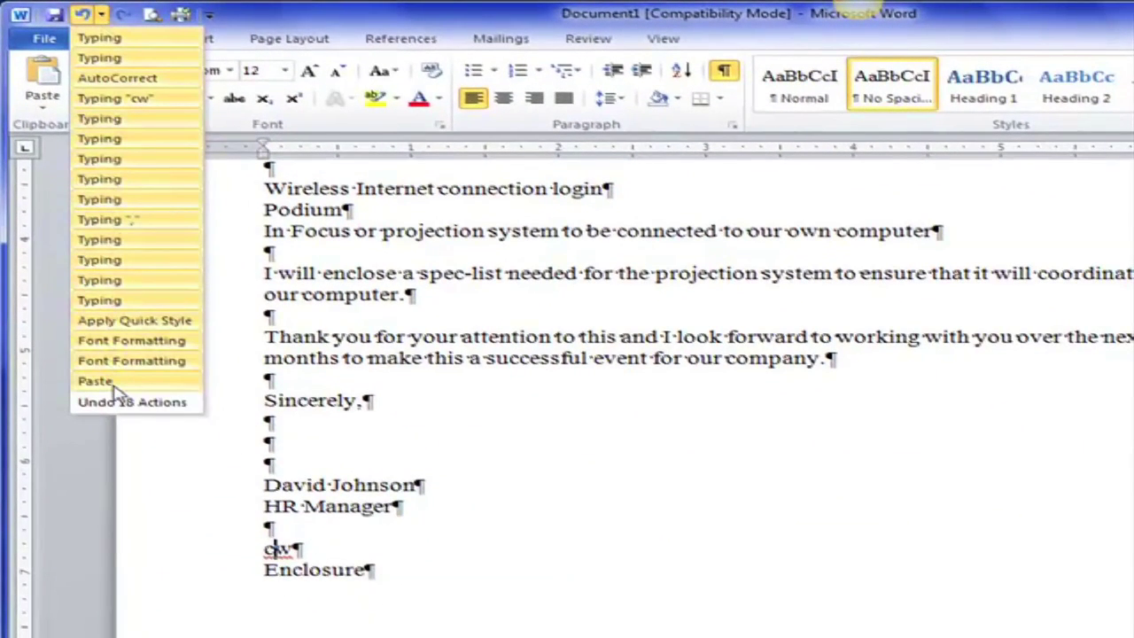
{"action": "left_click", "coordinate": [102, 15]}
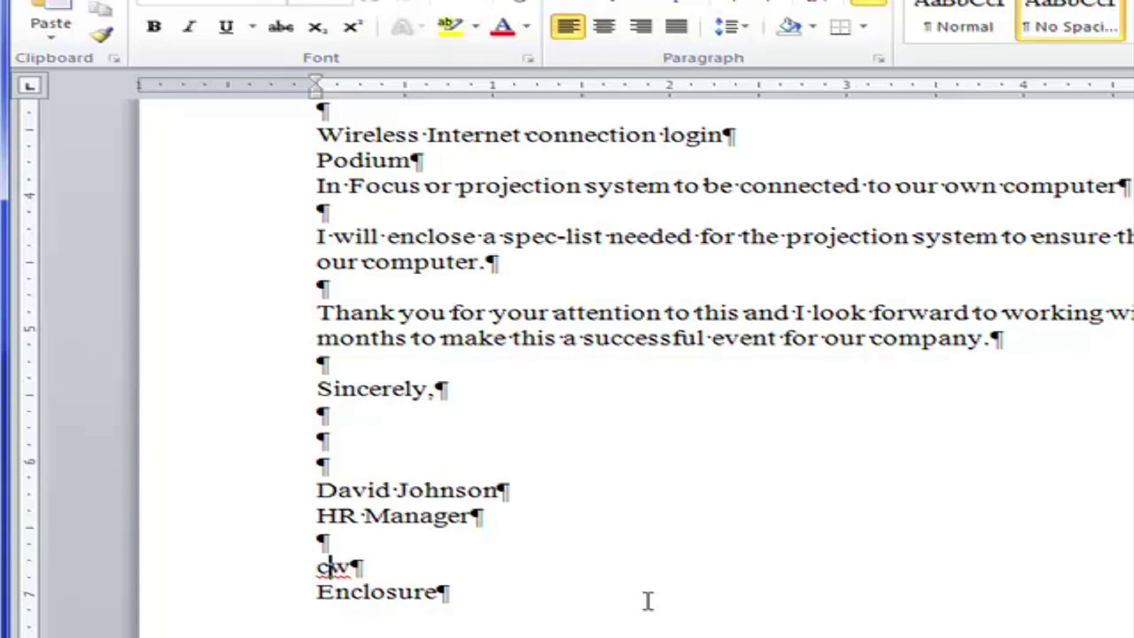
- Choose Ignore All for the recipient's flagged surname from its spelling menu
{"action": "scroll", "coordinate": [647, 600], "scroll_direction": "up", "scroll_amount": 6}
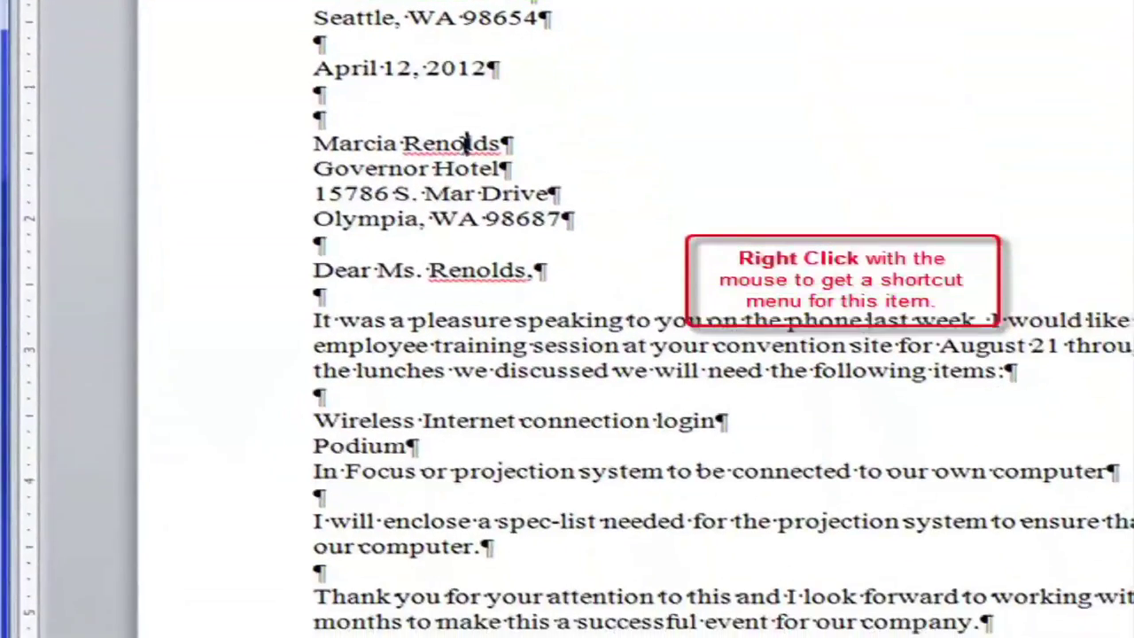
{"action": "right_click", "coordinate": [542, 468]}
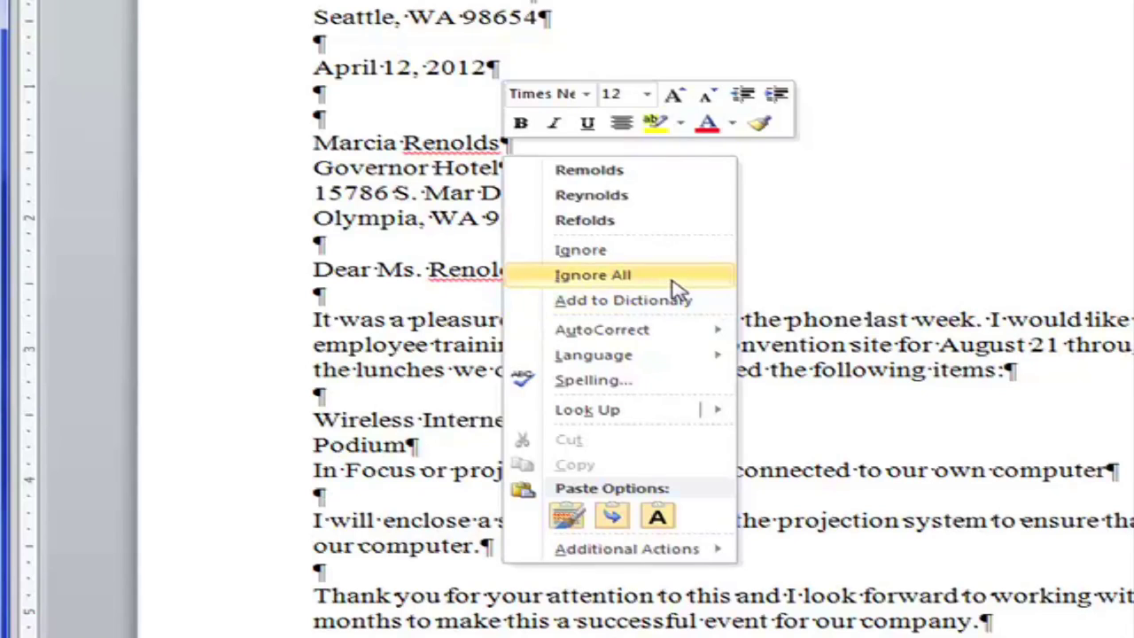
{"action": "left_click", "coordinate": [712, 280]}
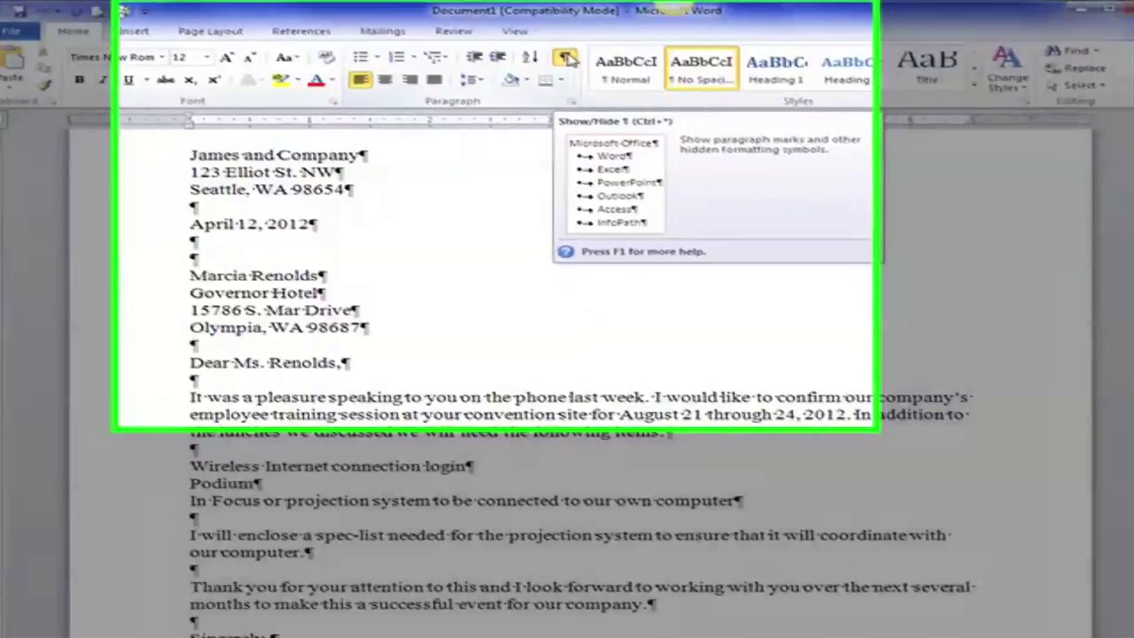
- Turn off formatting marks and scroll through the letter to review its print appearance
{"action": "left_click", "coordinate": [555, 55]}
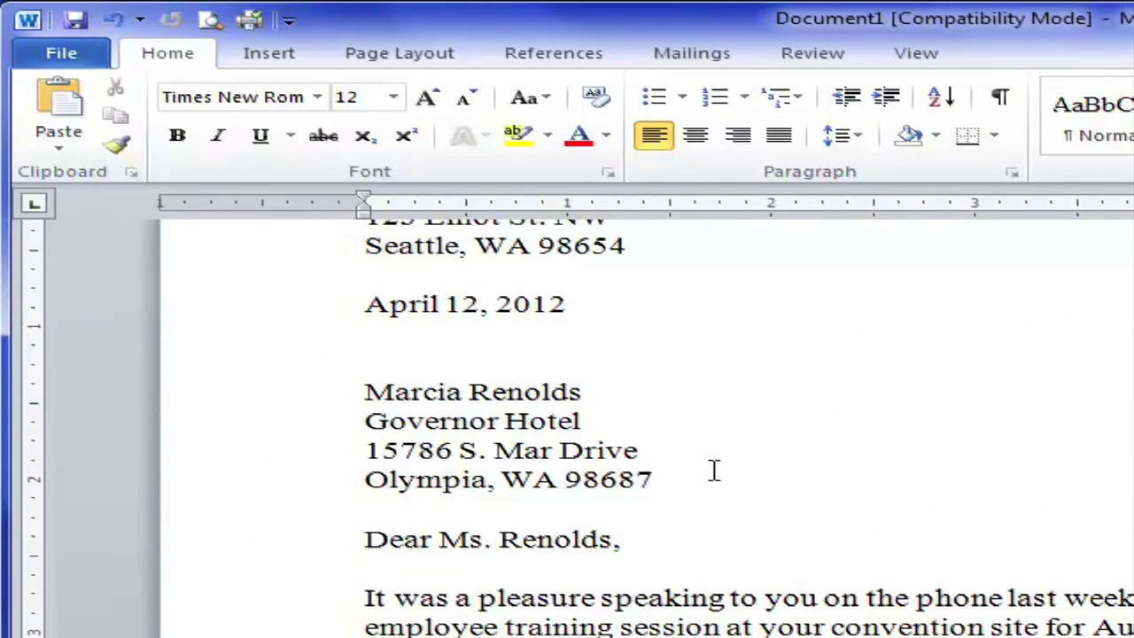
{"action": "scroll", "coordinate": [714, 469], "scroll_direction": "down", "scroll_amount": 2}
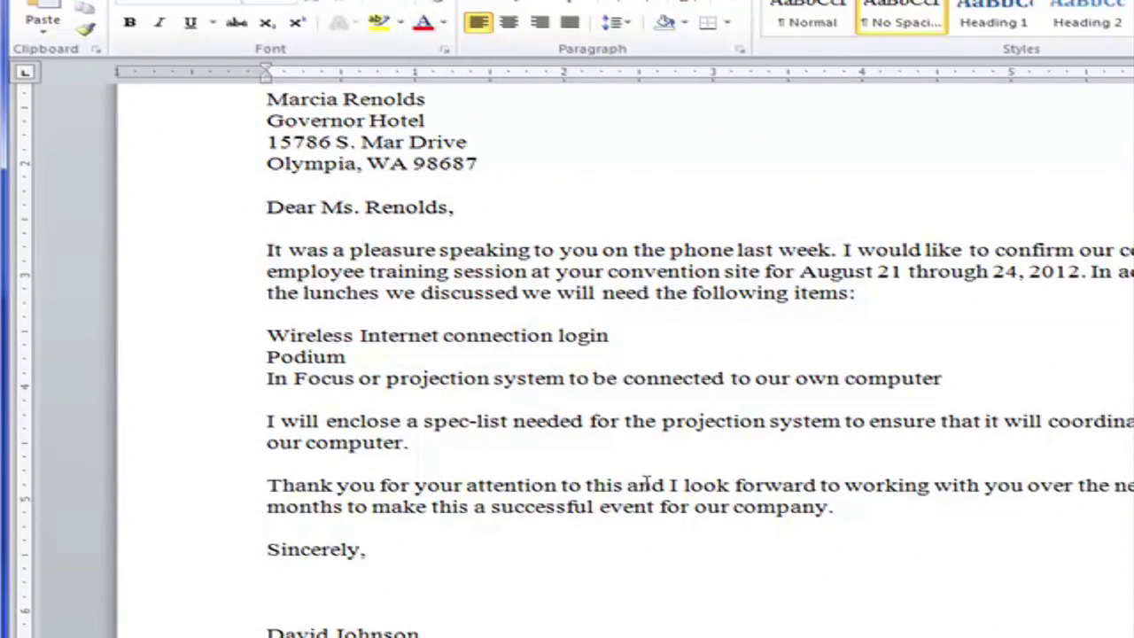
{"action": "scroll", "coordinate": [631, 492], "scroll_direction": "down", "scroll_amount": 2}
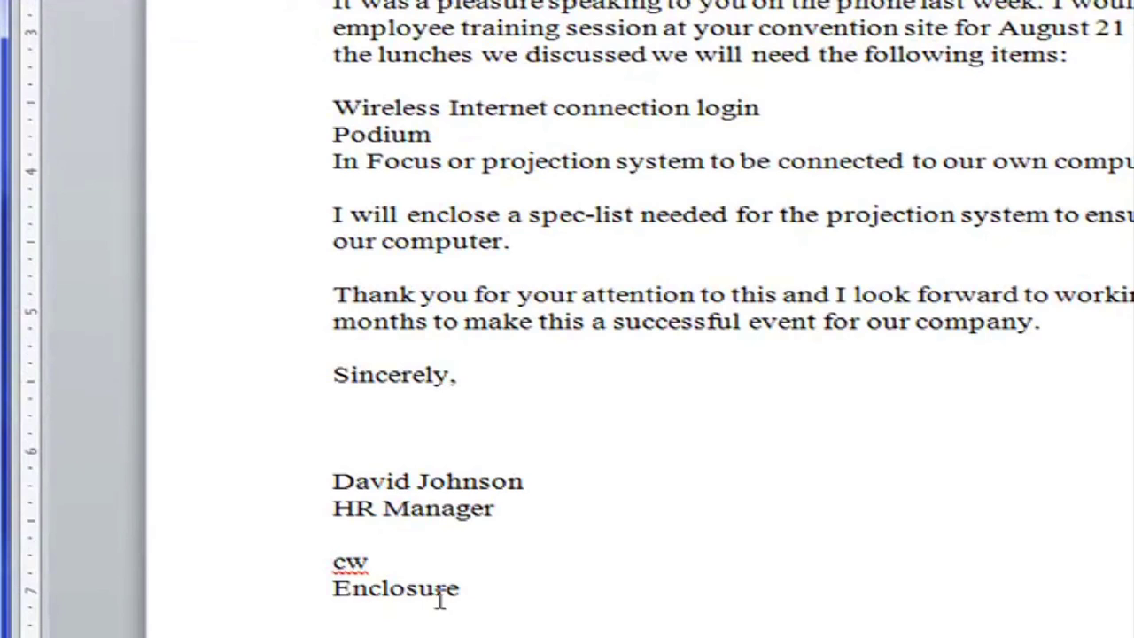
{"action": "scroll", "coordinate": [680, 590], "scroll_direction": "down", "scroll_amount": 3}
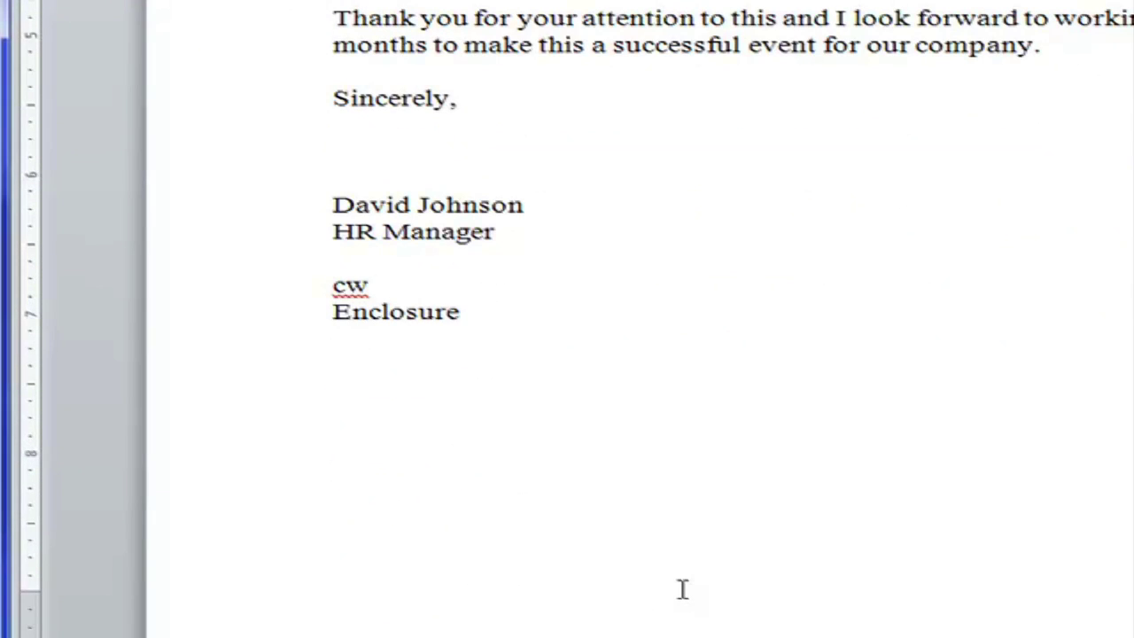
{"action": "scroll", "coordinate": [682, 590], "scroll_direction": "up", "scroll_amount": 8}
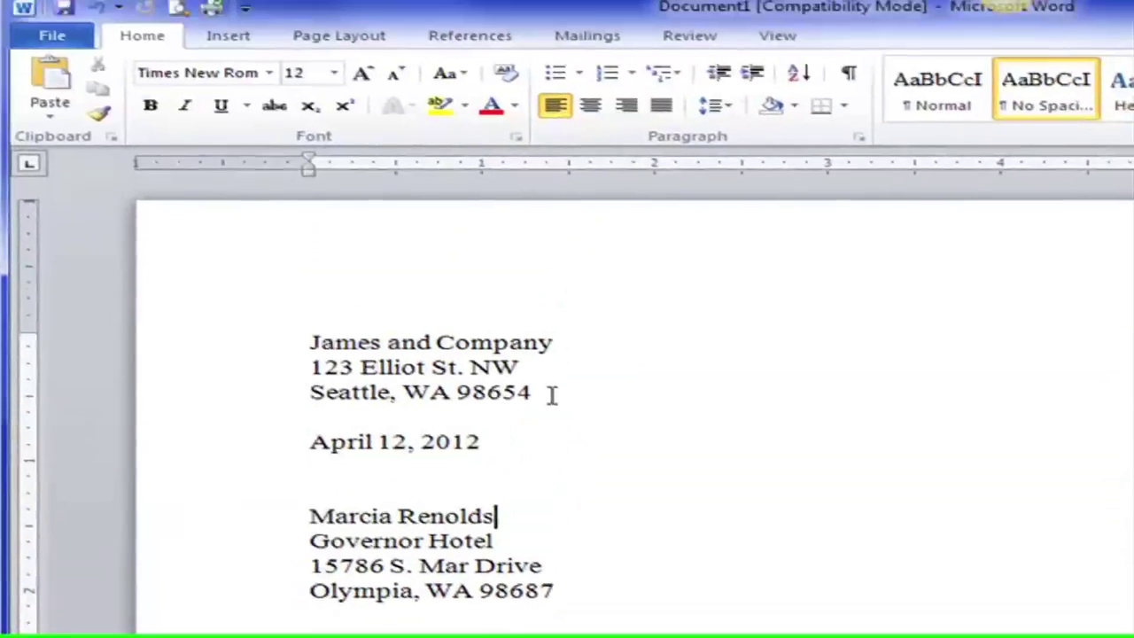
{"action": "left_click", "coordinate": [592, 165]}
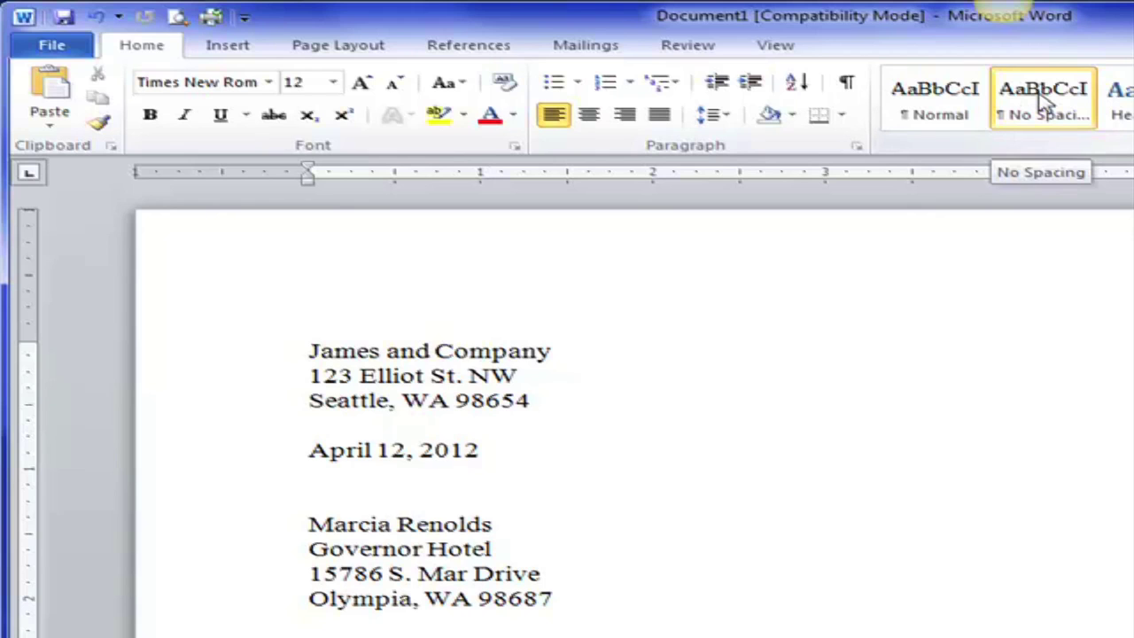
- Apply the Normal style to the James and Company address lines and re-enable formatting marks
{"action": "left_click", "coordinate": [254, 352]}
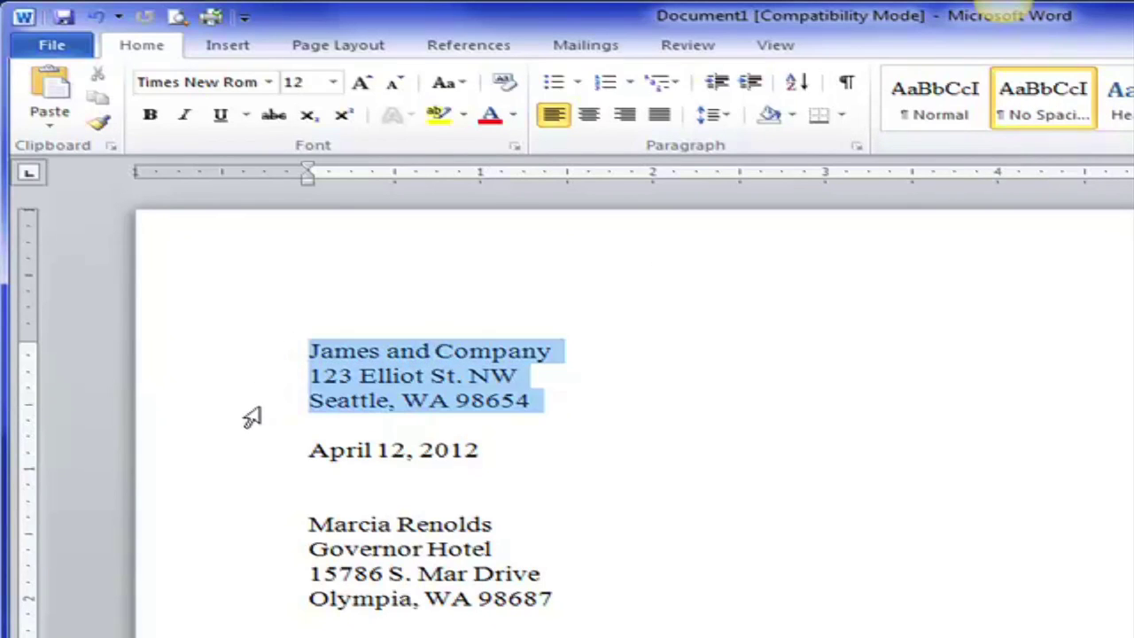
{"action": "left_click", "coordinate": [938, 92]}
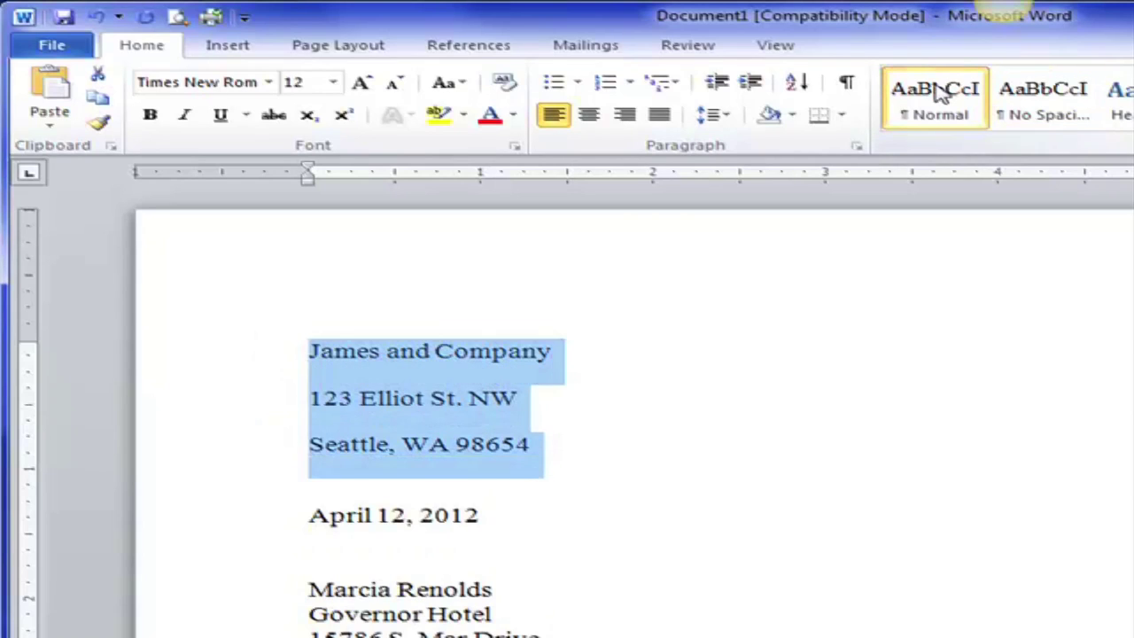
{"action": "left_click", "coordinate": [435, 352]}
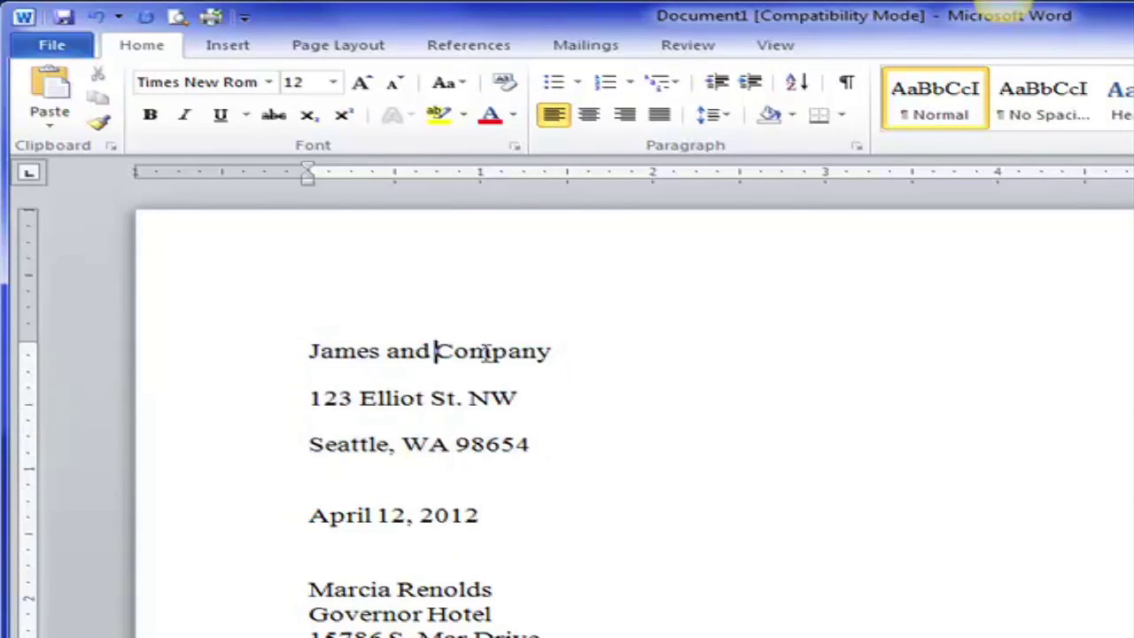
{"action": "left_click", "coordinate": [849, 83]}
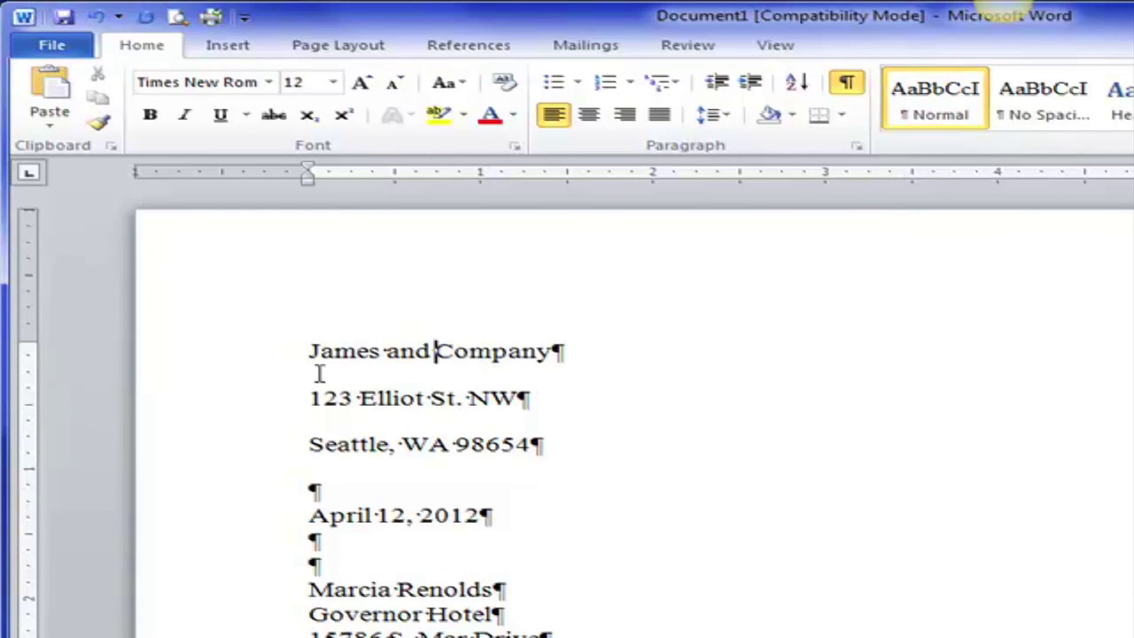
- Check the styles of the empty lines and the James and Company line
{"action": "left_click", "coordinate": [328, 541]}
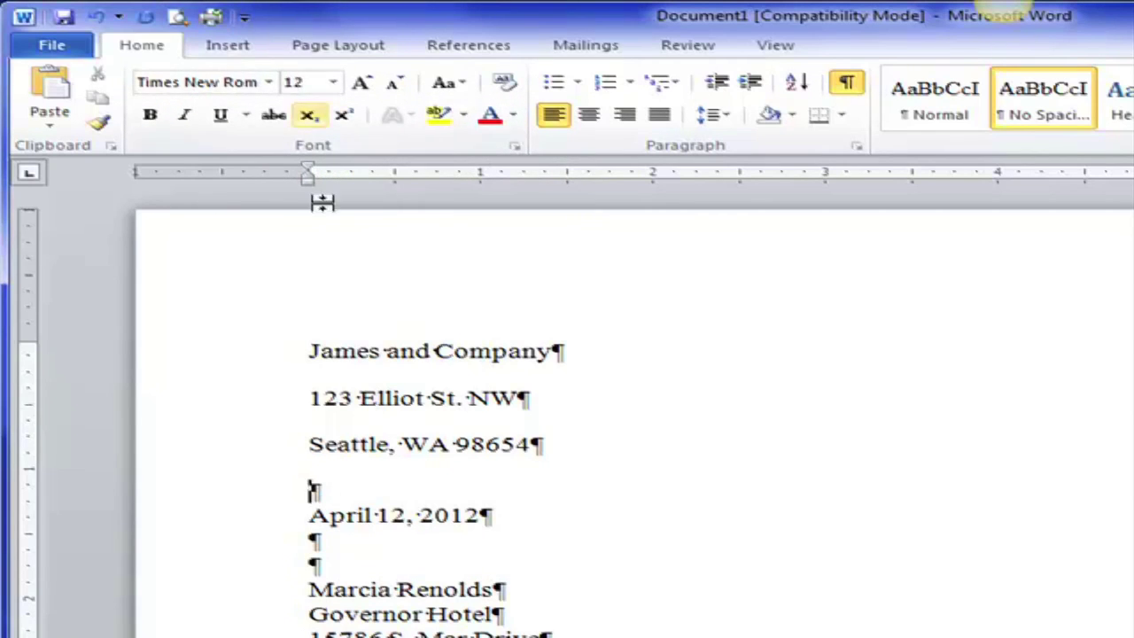
{"action": "left_click", "coordinate": [246, 373]}
{"action": "left_click", "coordinate": [414, 351]}
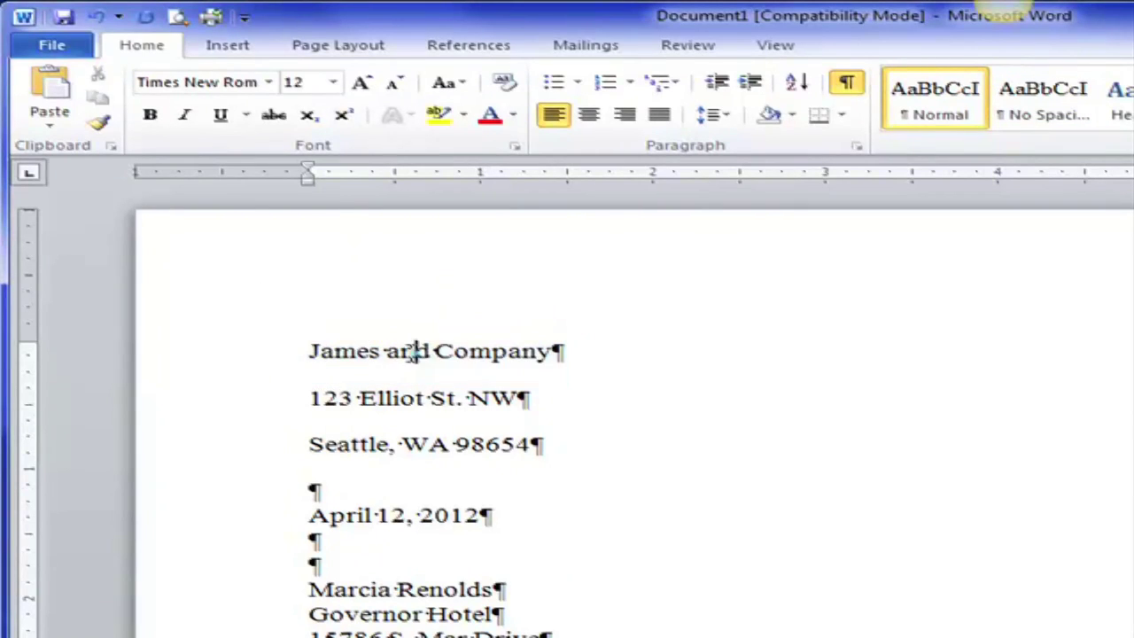
{"action": "left_click", "coordinate": [258, 376]}
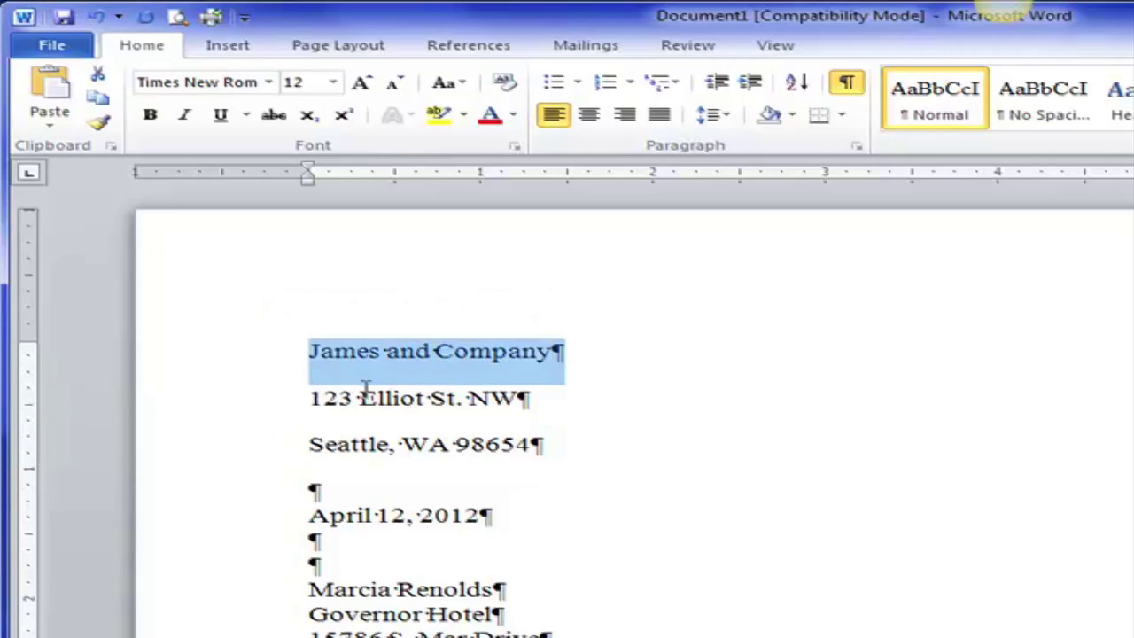
{"action": "left_click", "coordinate": [338, 387]}
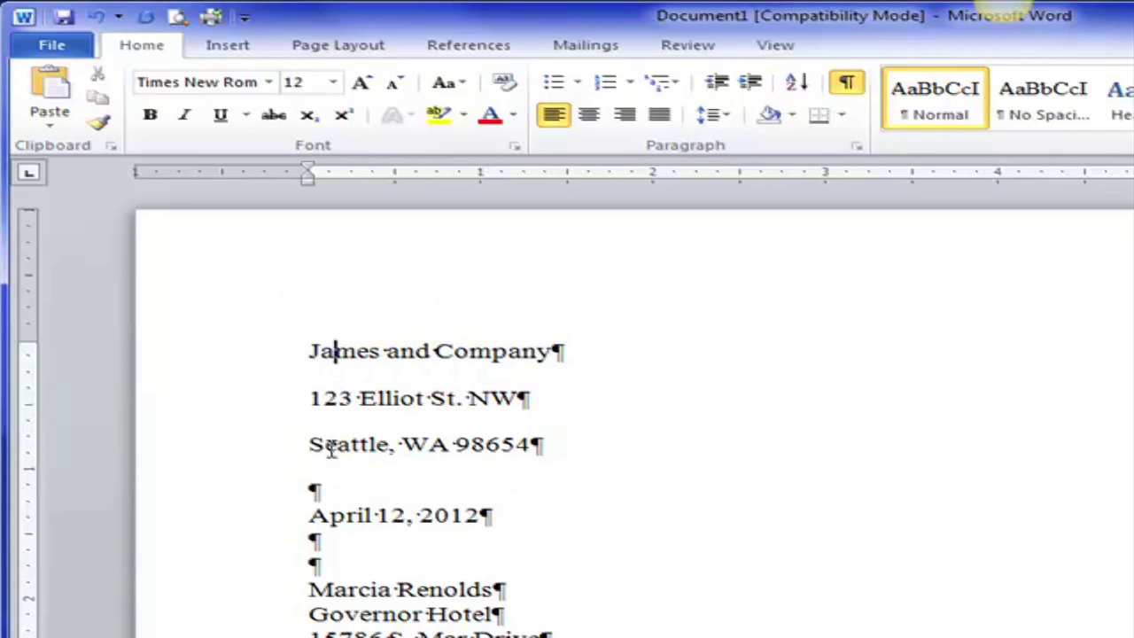
{"action": "left_click", "coordinate": [348, 490]}
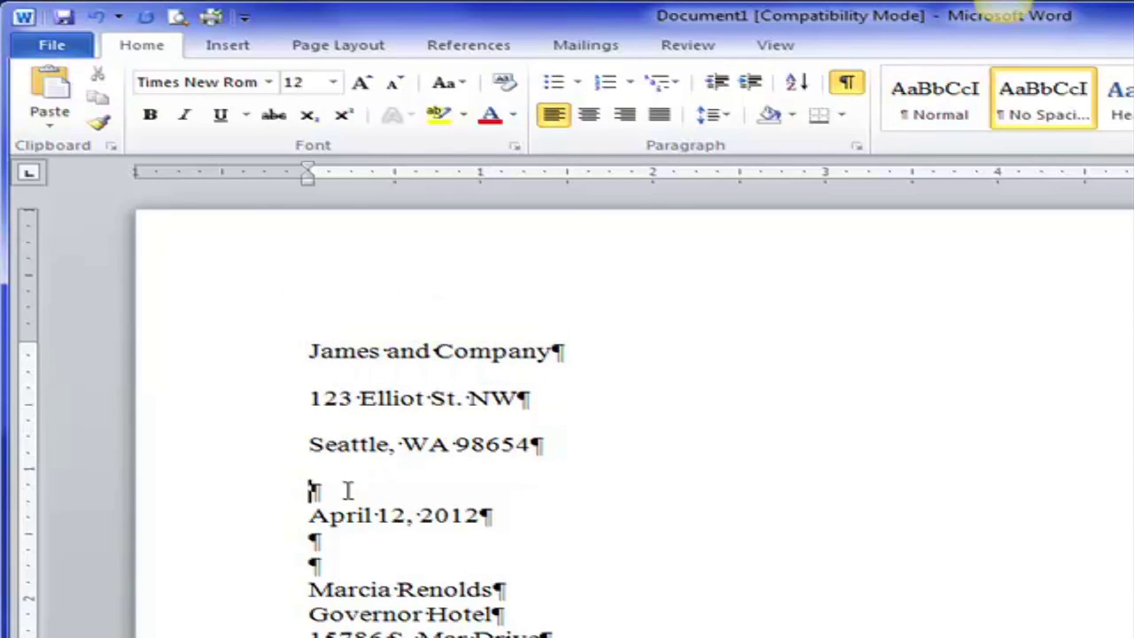
{"action": "left_click", "coordinate": [336, 350]}
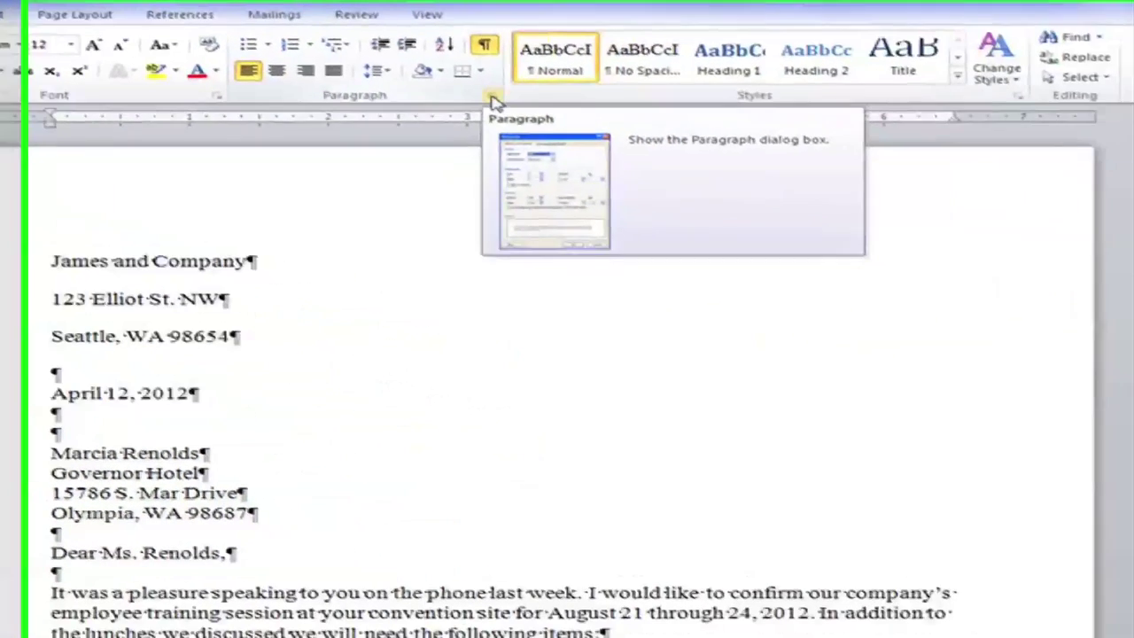
- Open the Paragraph dialog for the James and Company line and review the line spacing options
{"action": "left_click", "coordinate": [785, 140]}
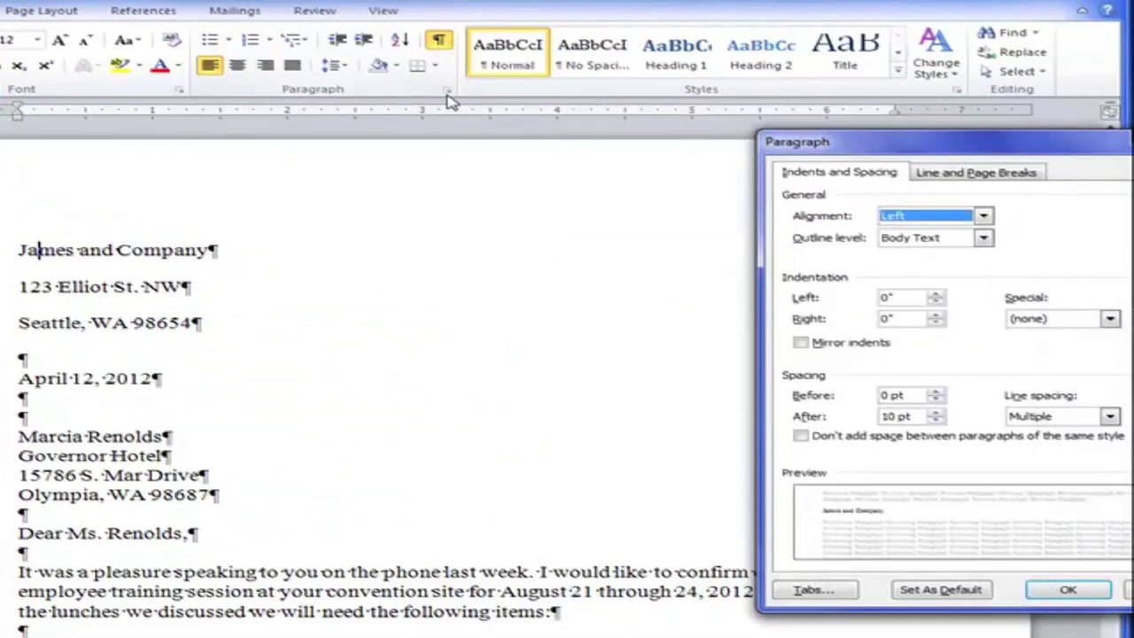
{"action": "left_click_drag", "start_coordinate": [880, 145], "coordinate": [556, 62]}
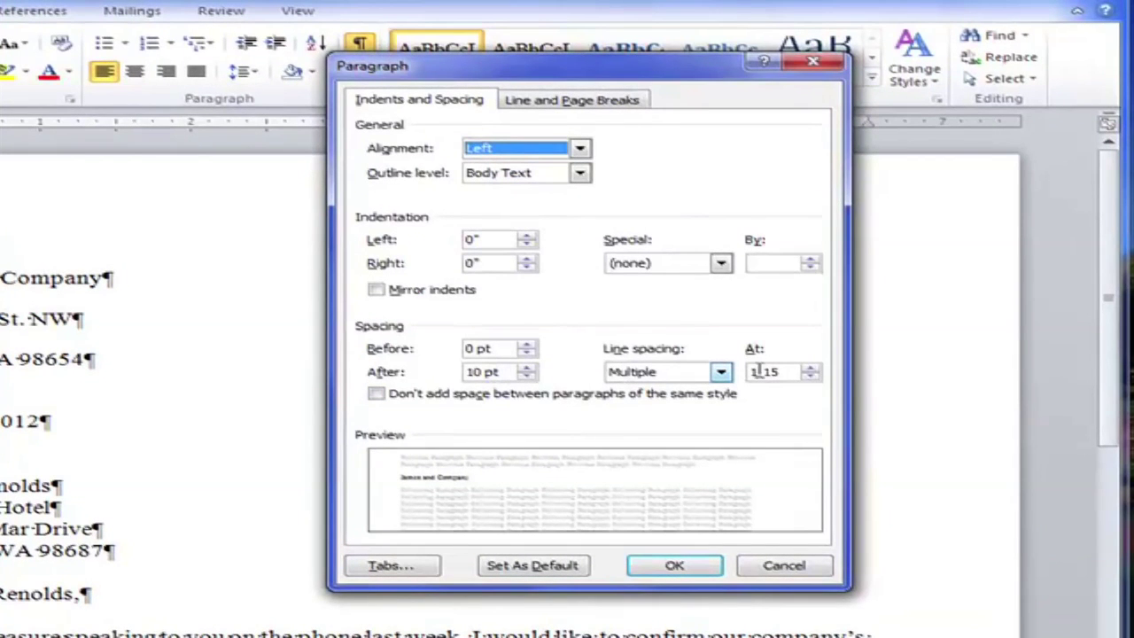
{"action": "left_click", "coordinate": [723, 373]}
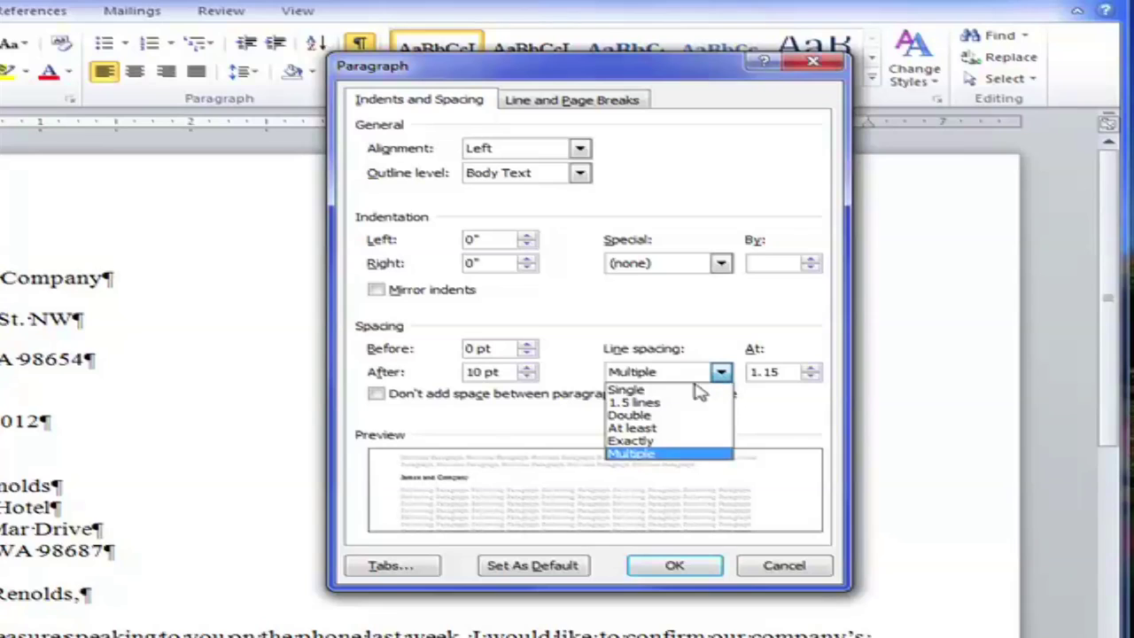
{"action": "left_click", "coordinate": [647, 88]}
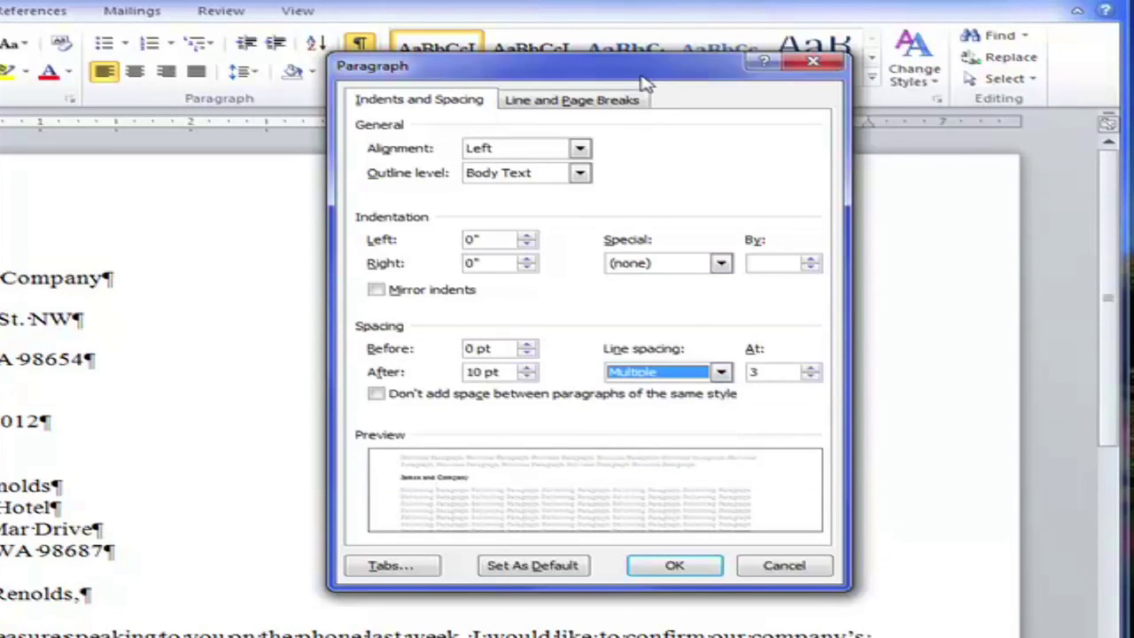
{"action": "left_click_drag", "start_coordinate": [625, 77], "coordinate": [597, 125]}
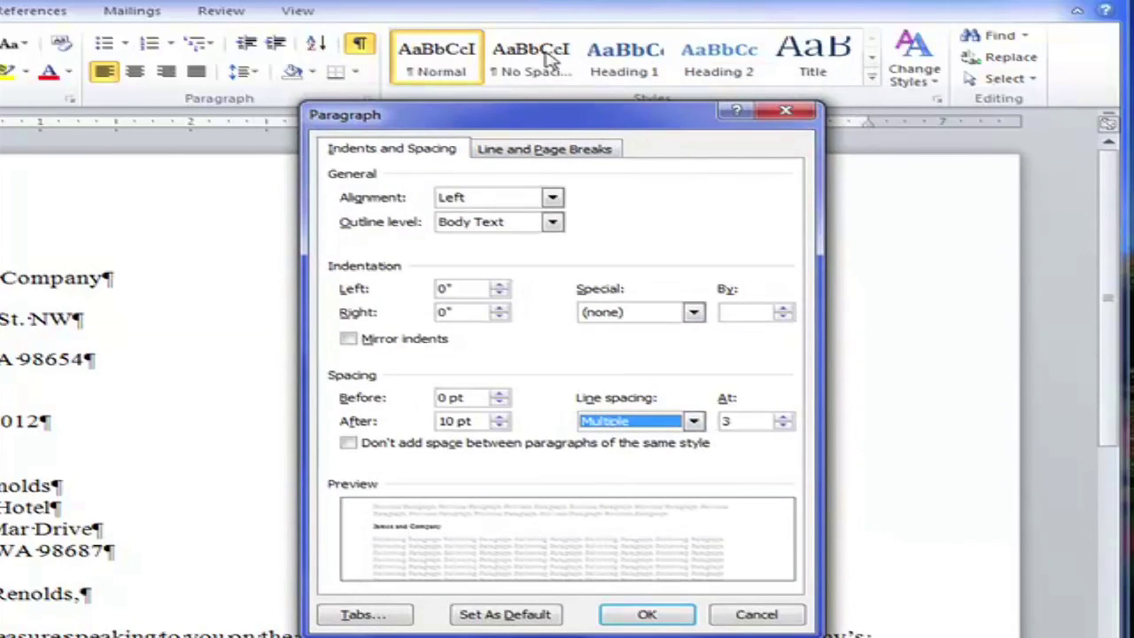
{"action": "left_click", "coordinate": [696, 421]}
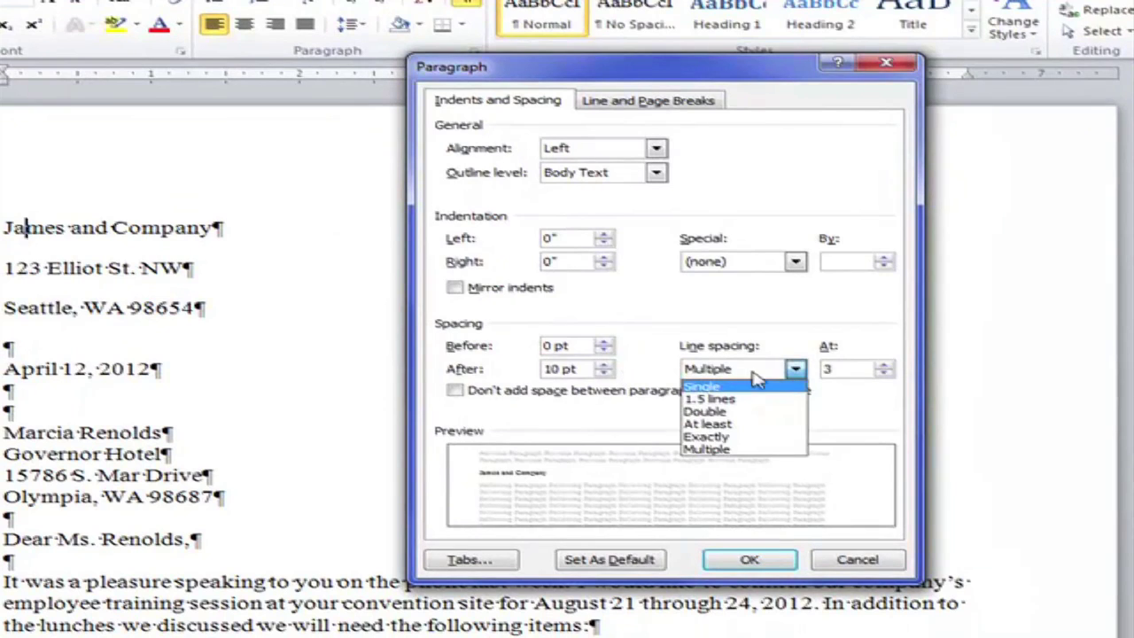
{"action": "left_click", "coordinate": [798, 369]}
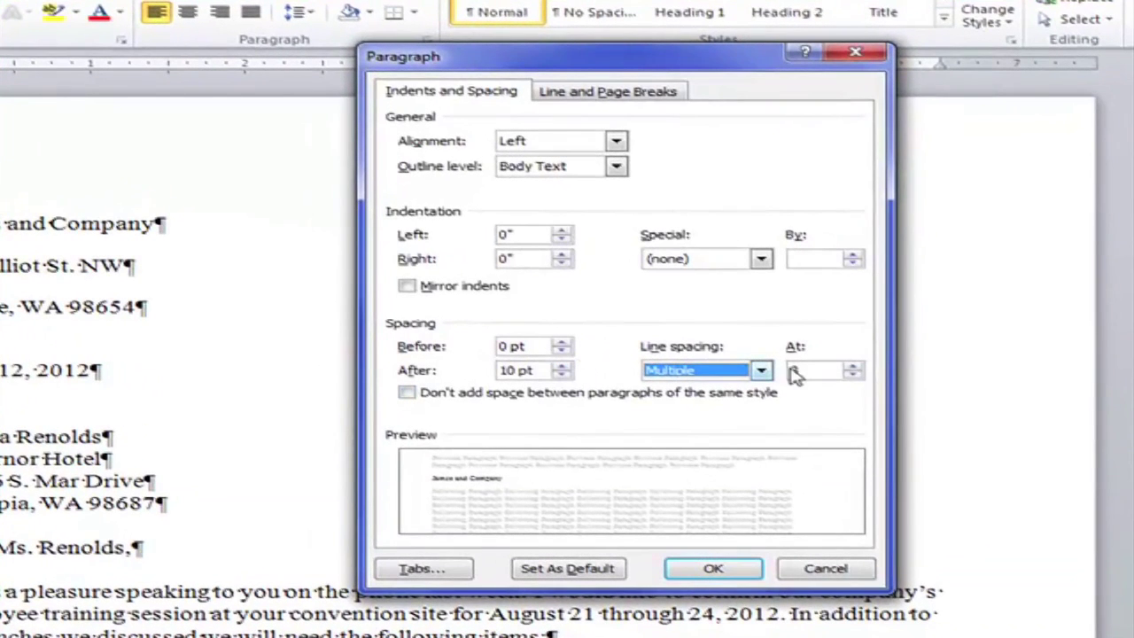
- Lower the line spacing multiple in the Paragraph dialog, entering 1
{"action": "left_click", "coordinate": [852, 366]}
{"action": "left_click", "coordinate": [852, 375]}
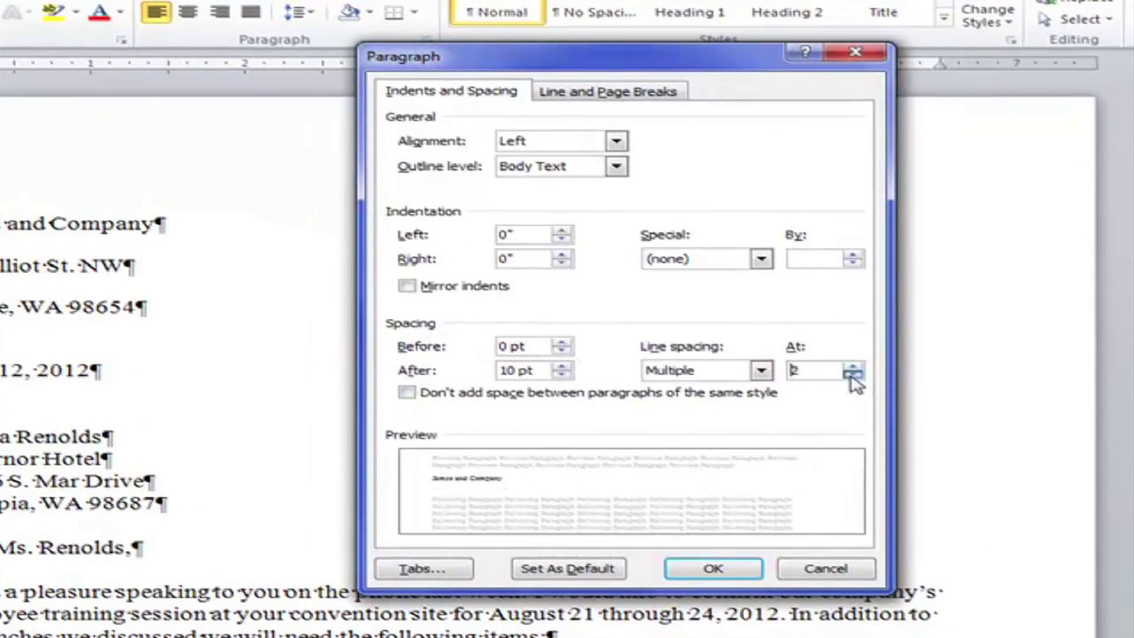
{"action": "left_click", "coordinate": [852, 375]}
{"action": "left_click", "coordinate": [852, 376]}
{"action": "left_click", "coordinate": [852, 376]}
{"action": "left_click", "coordinate": [852, 375]}
{"action": "left_click", "coordinate": [852, 376]}
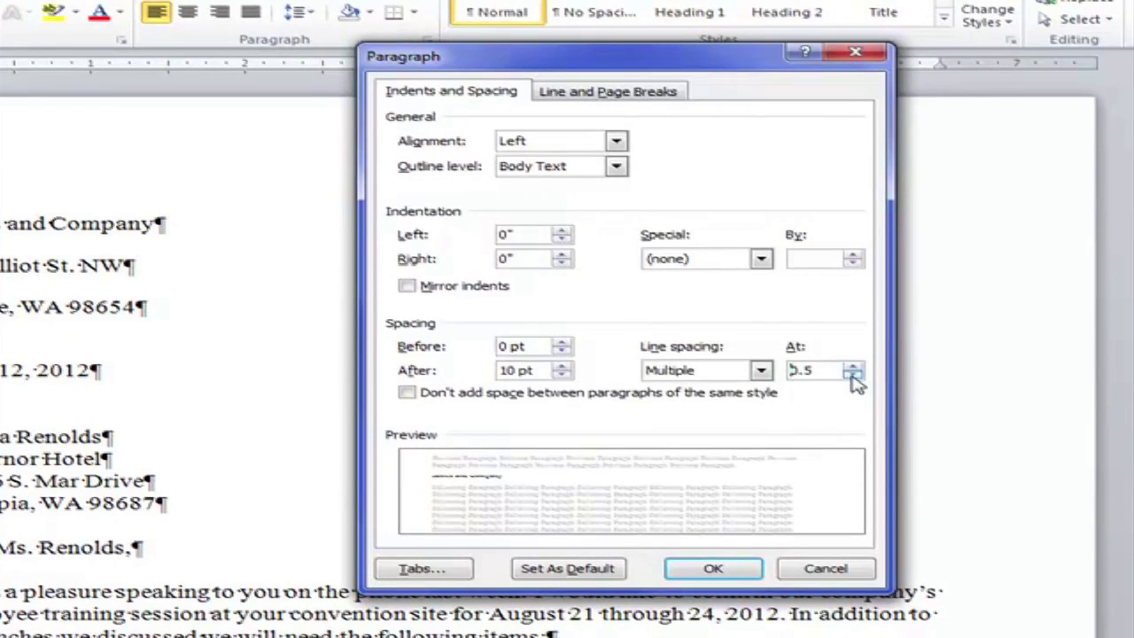
{"action": "type", "text": "1."}
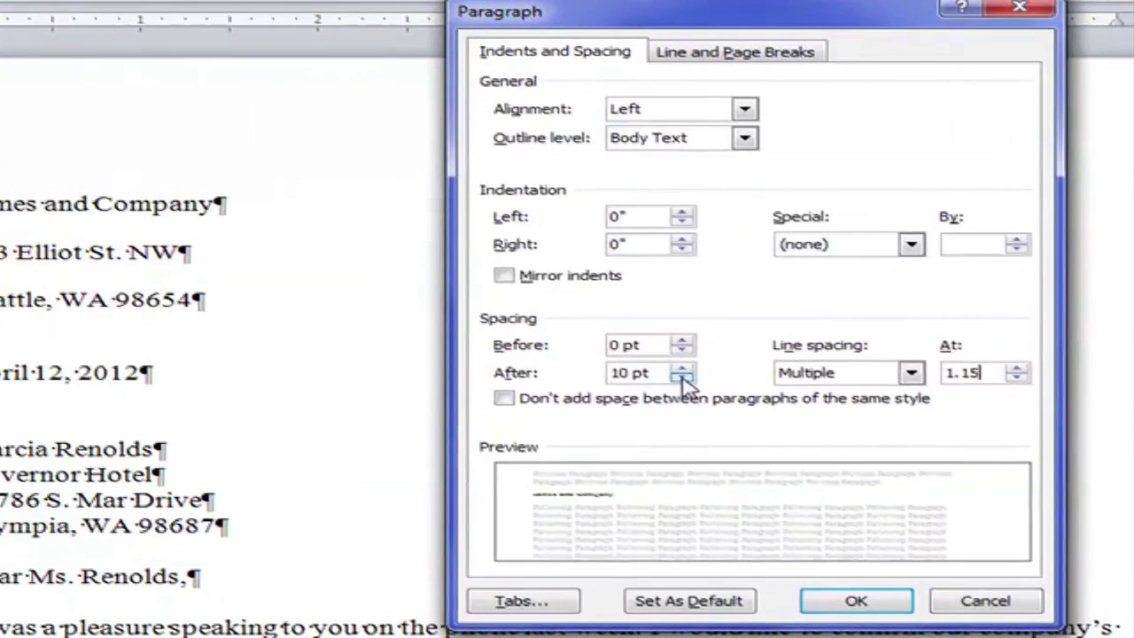
- Set spacing after to 0 pt and line spacing to Single, then apply to the company line
{"action": "left_click", "coordinate": [453, 364]}
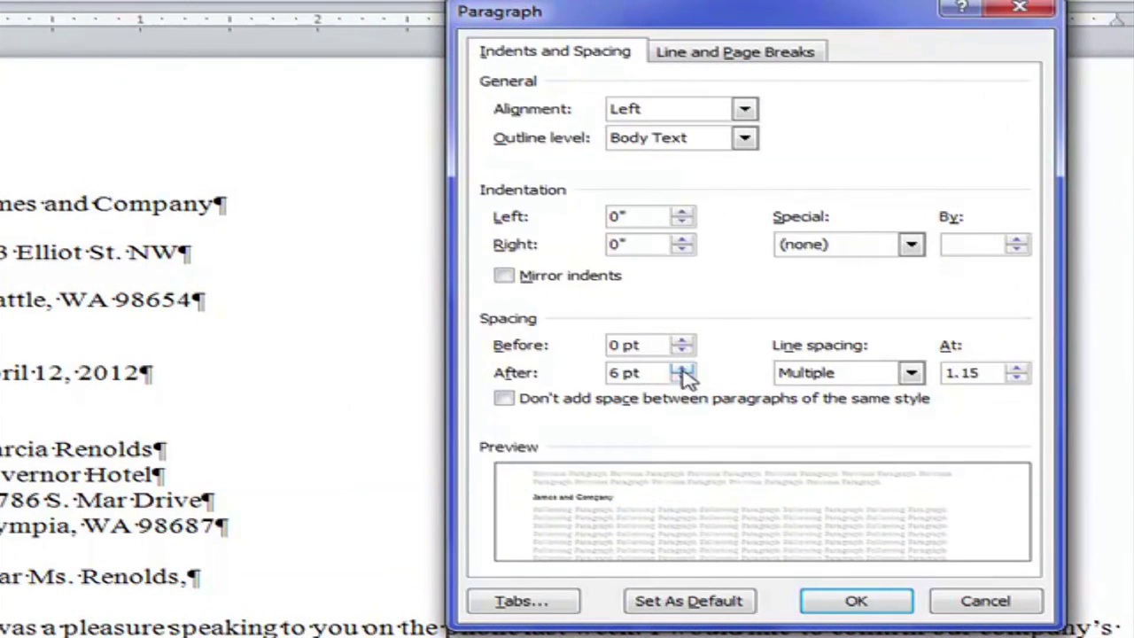
{"action": "left_click", "coordinate": [684, 377]}
{"action": "left_click", "coordinate": [912, 373]}
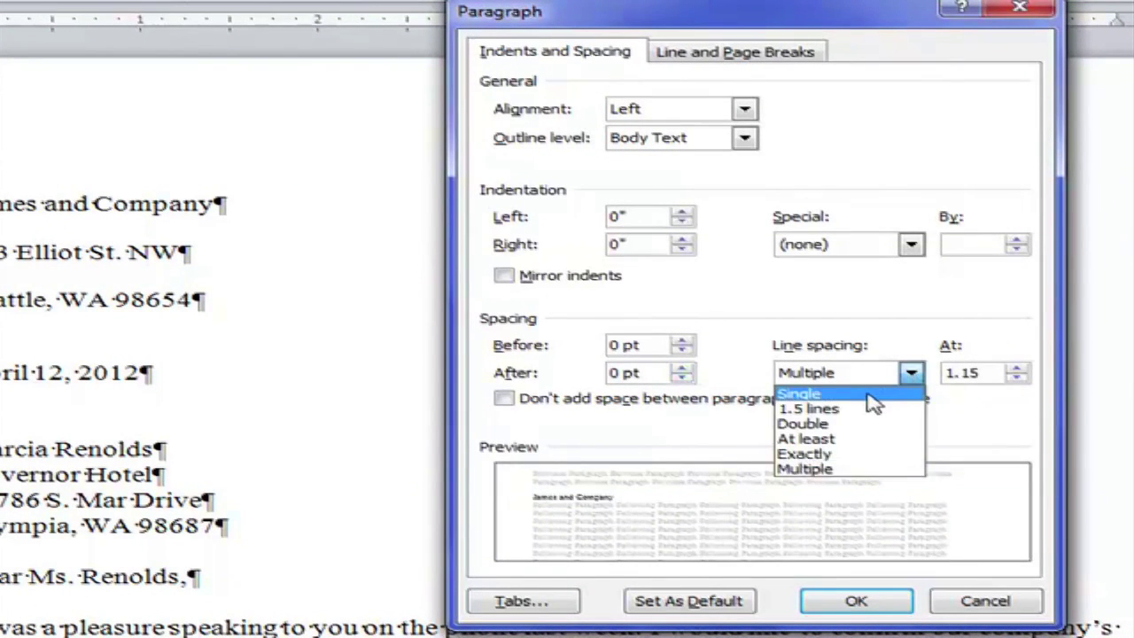
{"action": "left_click", "coordinate": [799, 392]}
{"action": "left_click", "coordinate": [857, 600]}
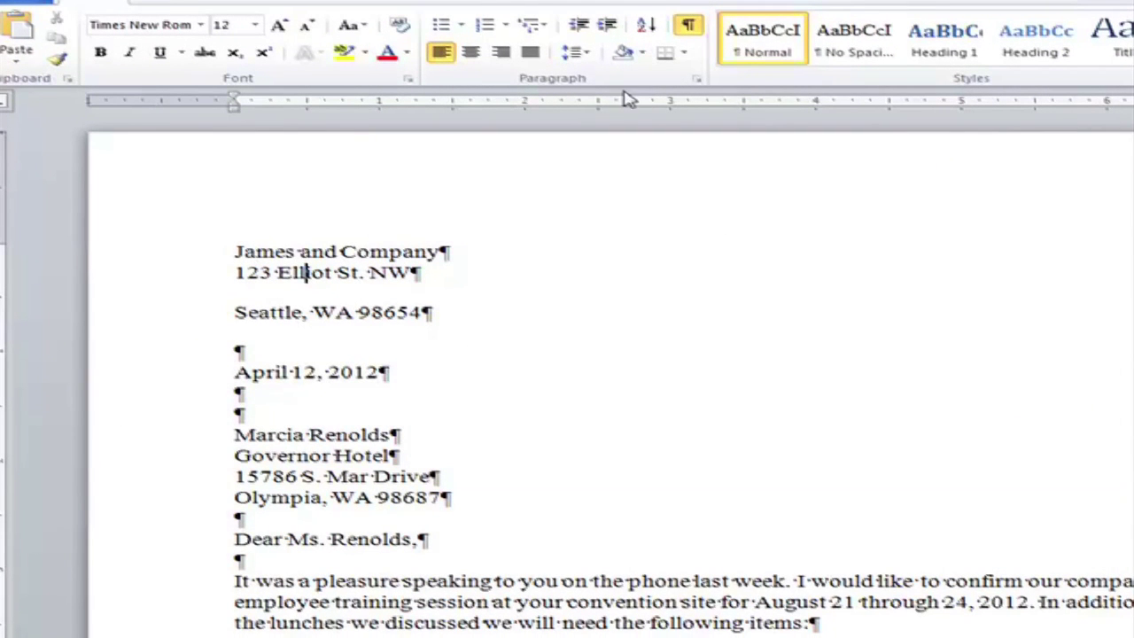
- Give the street line 0 pt spacing after and Single line spacing
{"action": "left_click", "coordinate": [698, 83]}
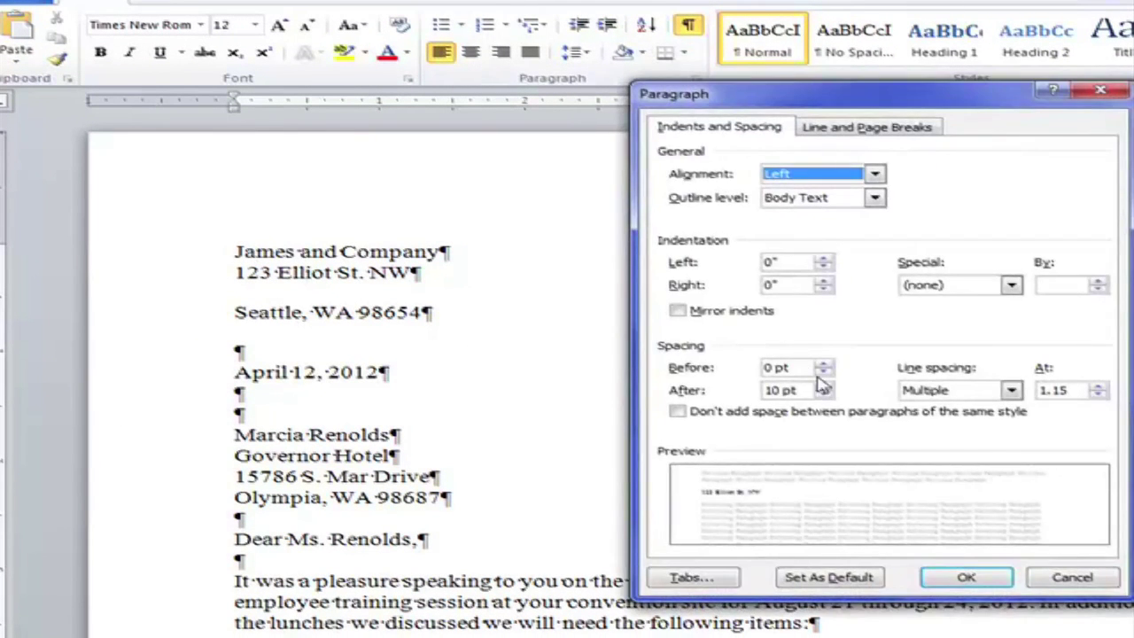
{"action": "left_click", "coordinate": [823, 395]}
{"action": "left_click", "coordinate": [823, 395]}
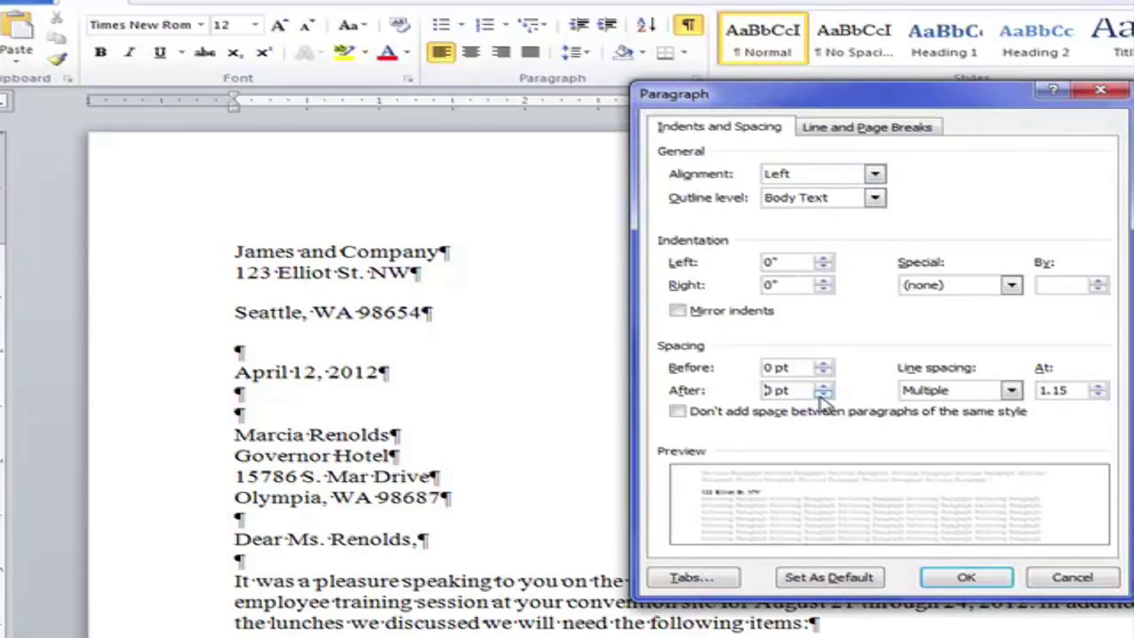
{"action": "left_click", "coordinate": [1011, 390]}
{"action": "left_click", "coordinate": [922, 408]}
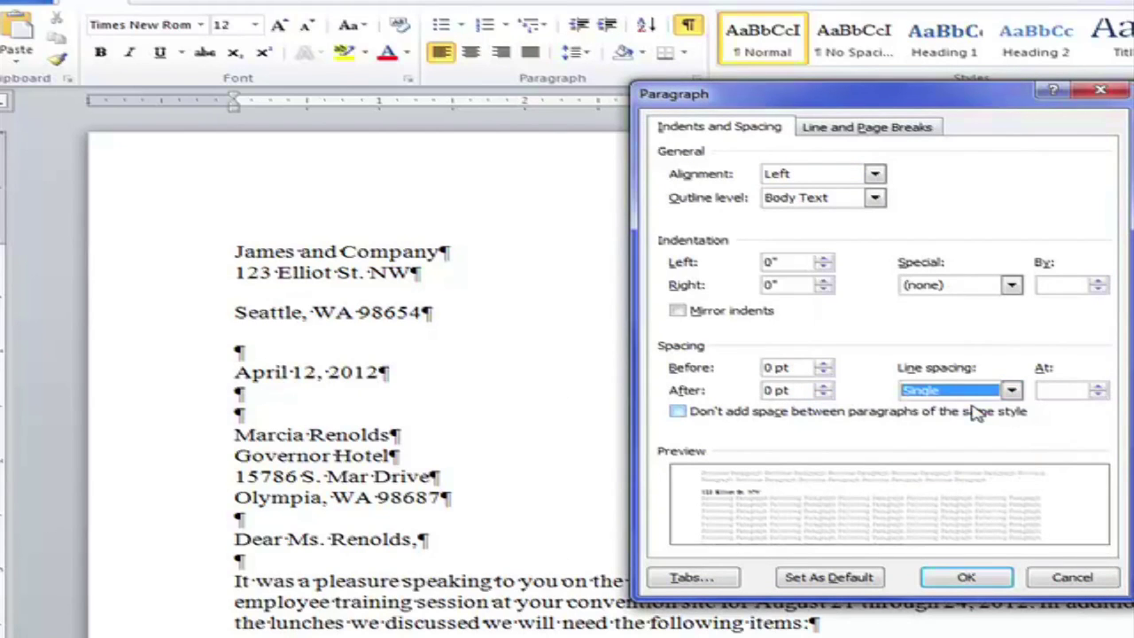
{"action": "left_click", "coordinate": [956, 577]}
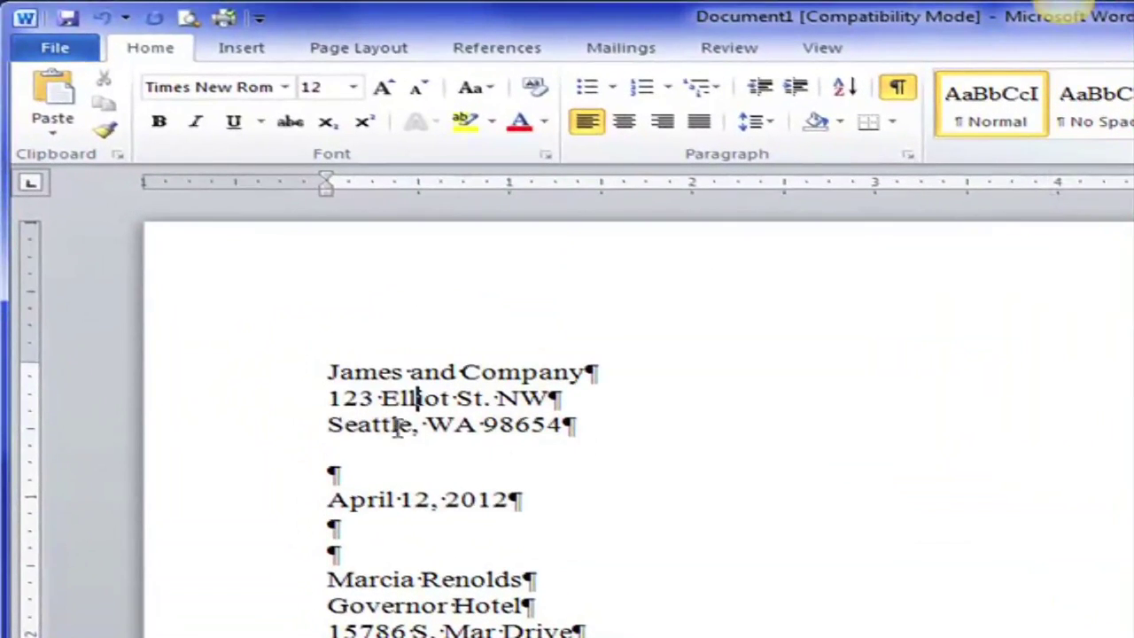
- Select all three return-address lines and set them to 0 pt after with Single spacing
{"action": "left_click", "coordinate": [278, 301]}
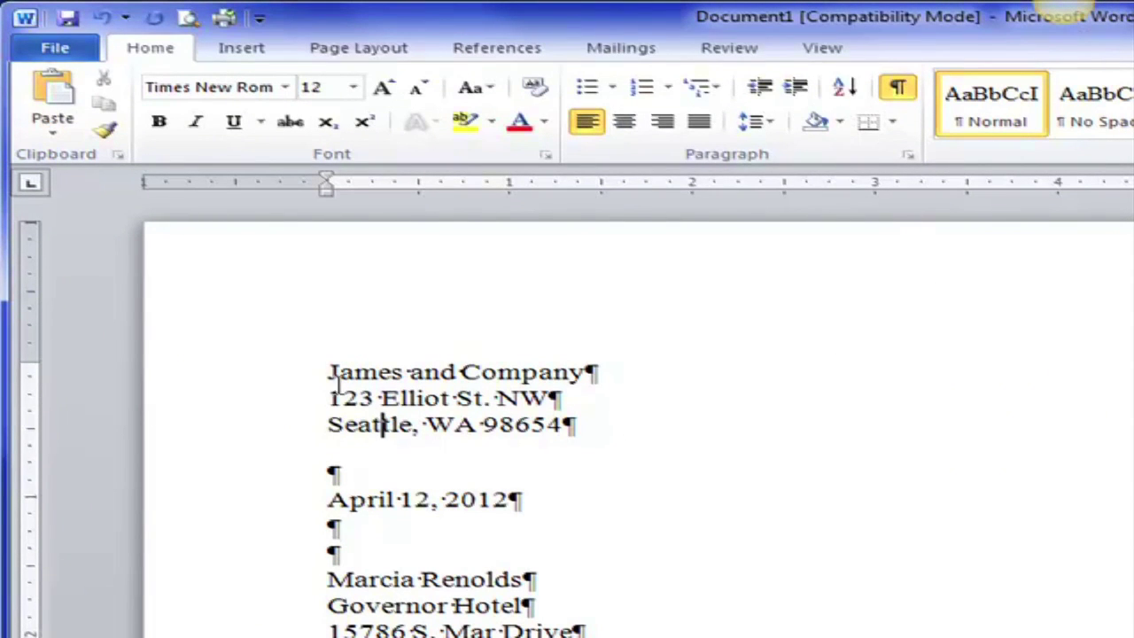
{"action": "left_click_drag", "start_coordinate": [248, 382], "coordinate": [253, 440]}
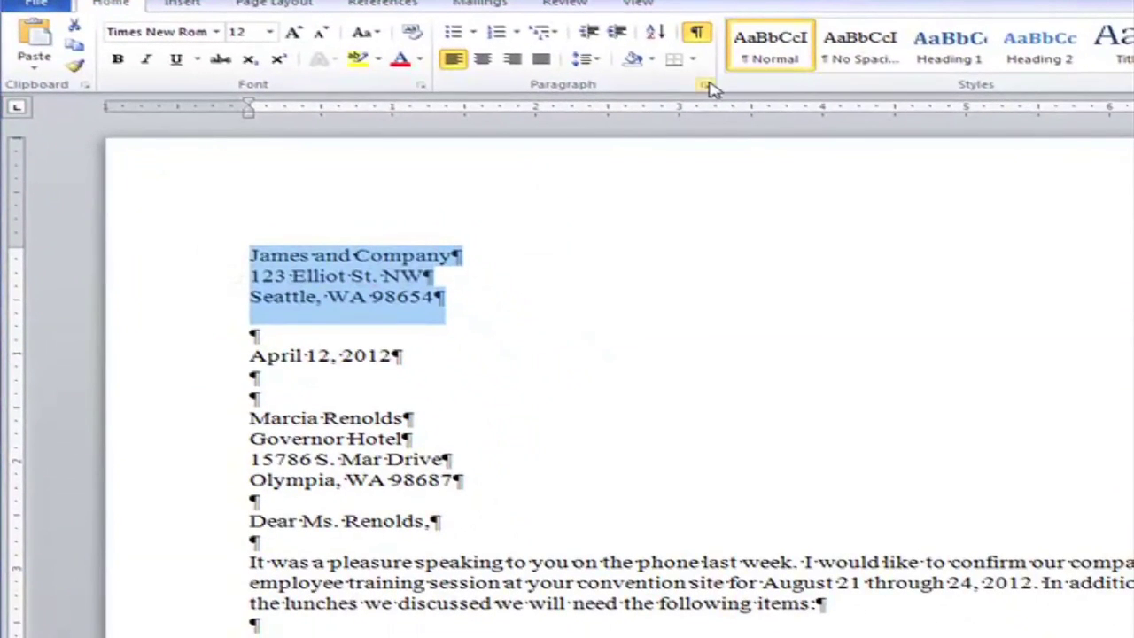
{"action": "left_click", "coordinate": [707, 86]}
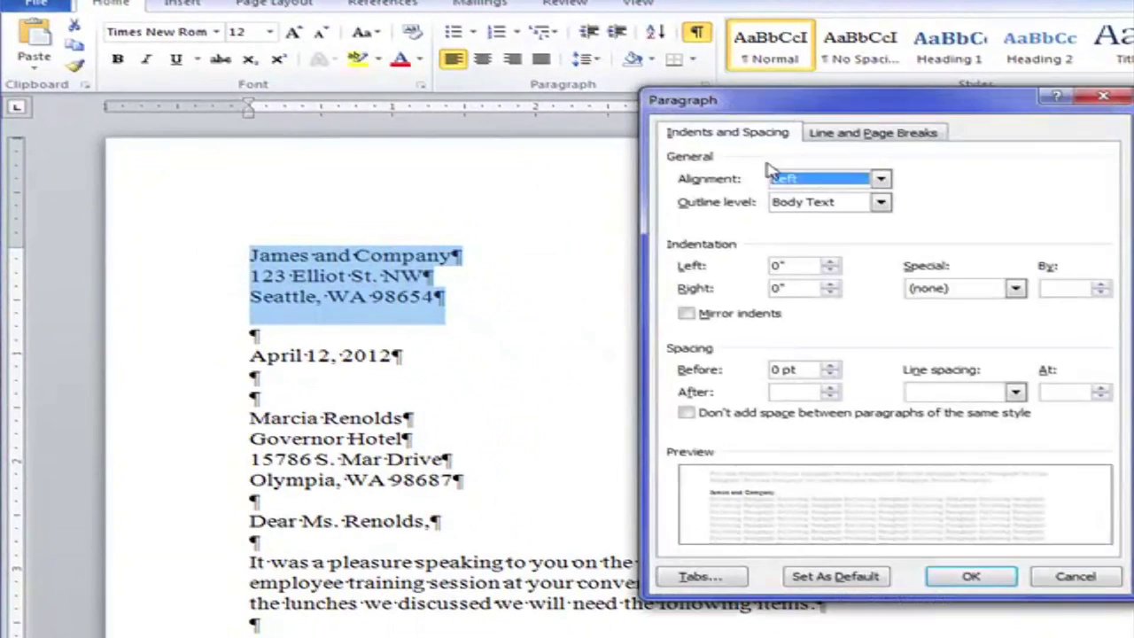
{"action": "left_click", "coordinate": [830, 396]}
{"action": "left_click", "coordinate": [831, 397]}
{"action": "left_click", "coordinate": [1016, 392]}
{"action": "left_click", "coordinate": [974, 413]}
{"action": "left_click", "coordinate": [971, 576]}
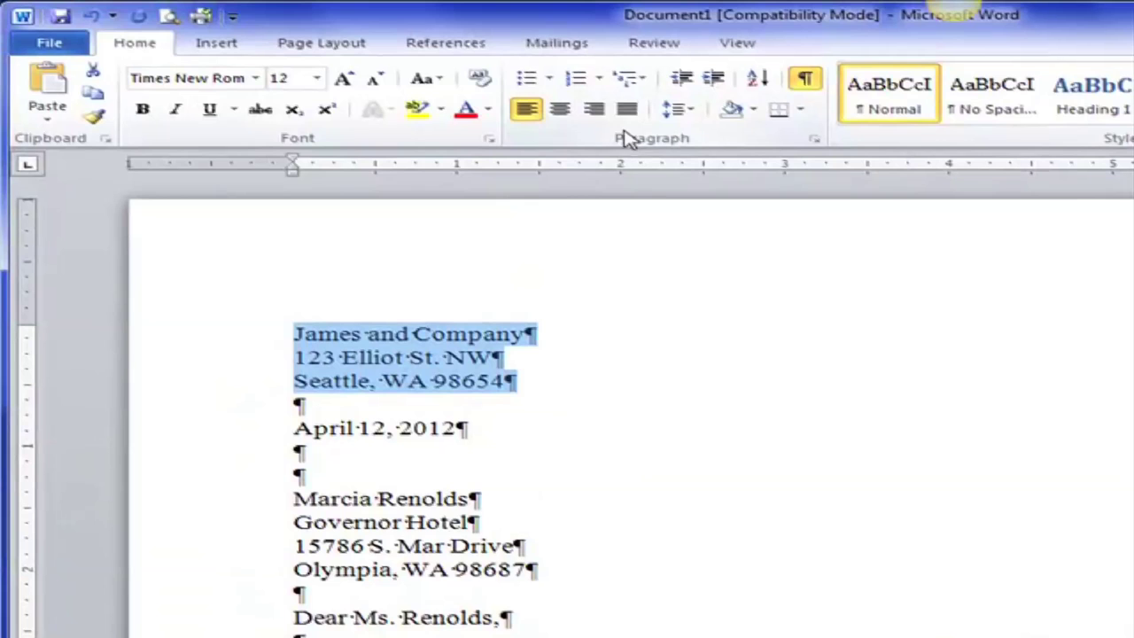
- Apply the No Spacing style to the address lines, then scroll to the body
{"action": "left_click", "coordinate": [992, 102]}
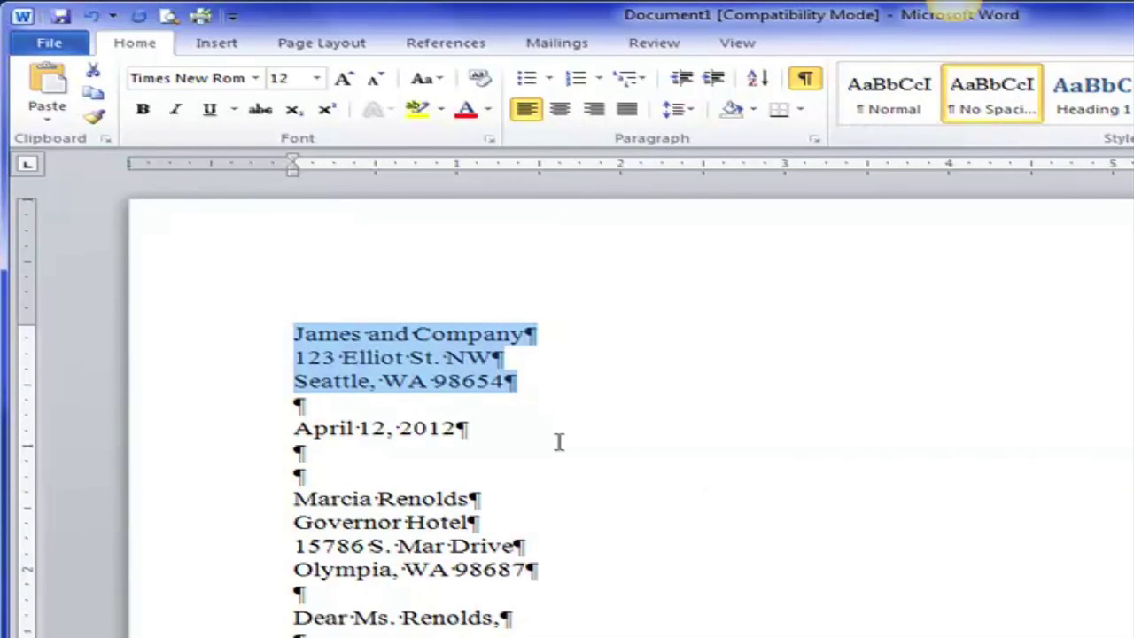
{"action": "left_click", "coordinate": [361, 430]}
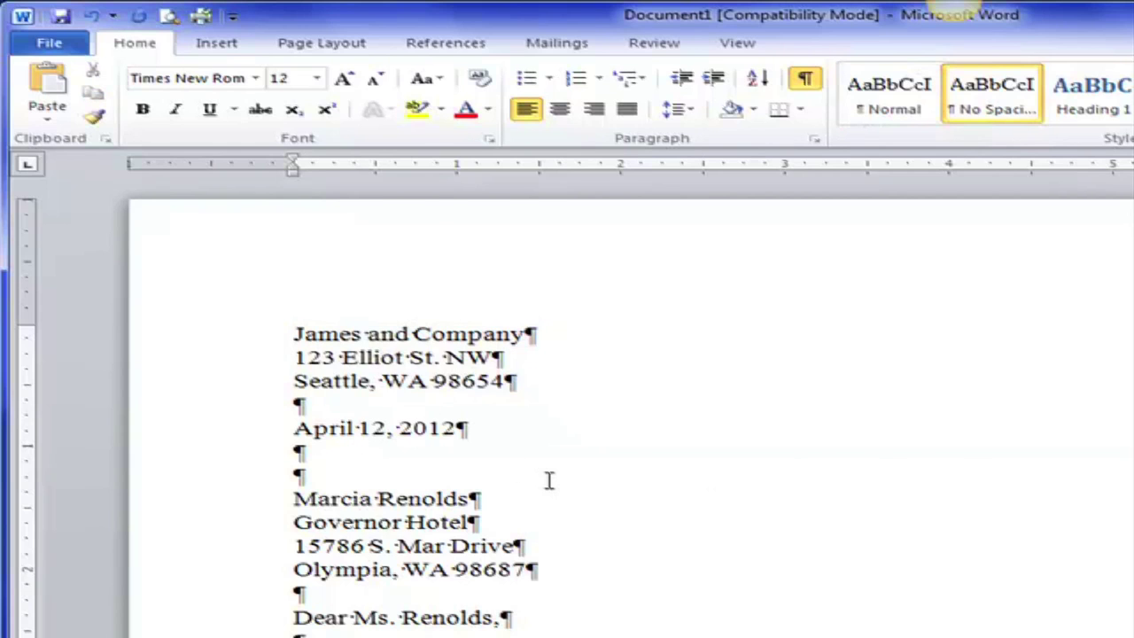
{"action": "scroll", "coordinate": [547, 478], "scroll_direction": "down", "scroll_amount": 8}
{"action": "scroll", "coordinate": [536, 470], "scroll_direction": "up", "scroll_amount": 9}
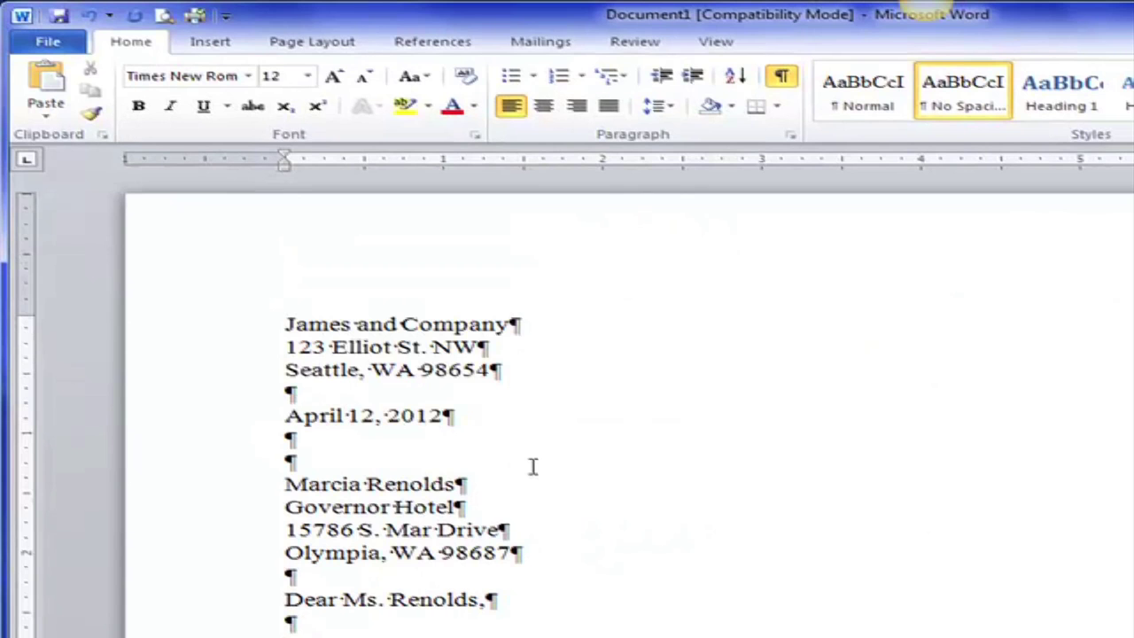
{"action": "scroll", "coordinate": [532, 467], "scroll_direction": "down", "scroll_amount": 3}
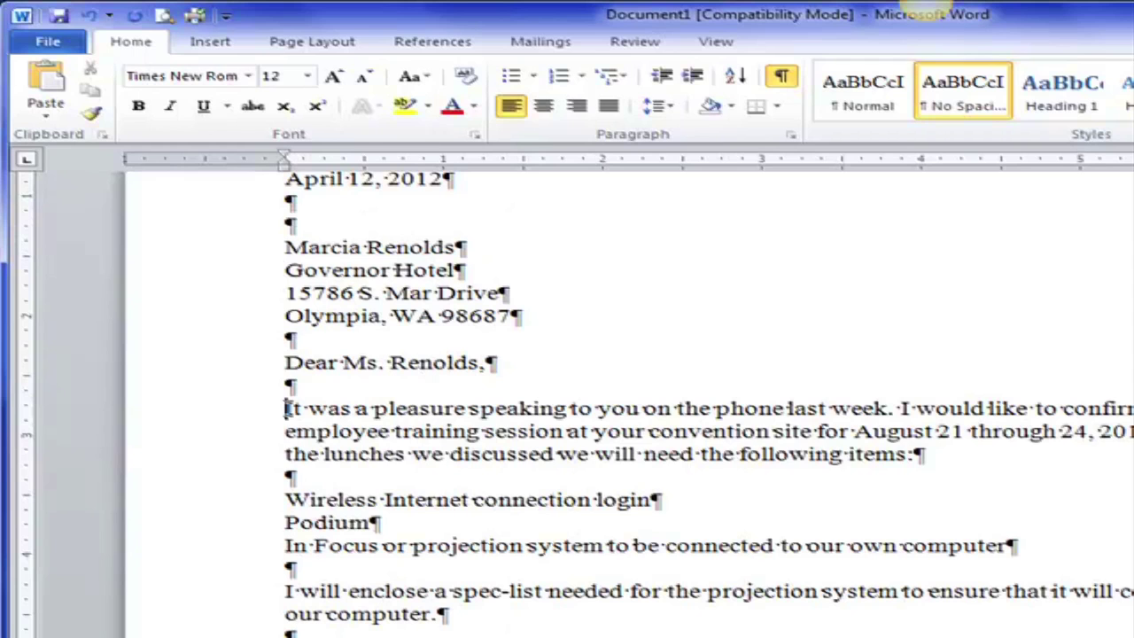
- Delete the leading spaces so 'It was a pleasure' starts flush at the left margin
{"action": "key", "text": "Tab"}
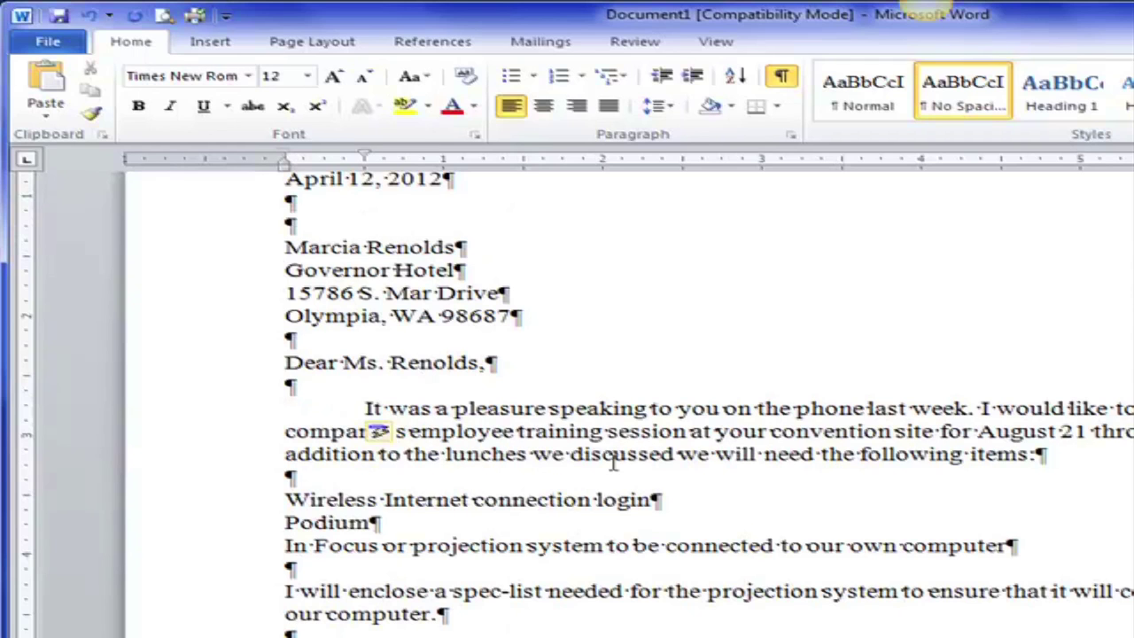
{"action": "key", "text": "BackSpace"}
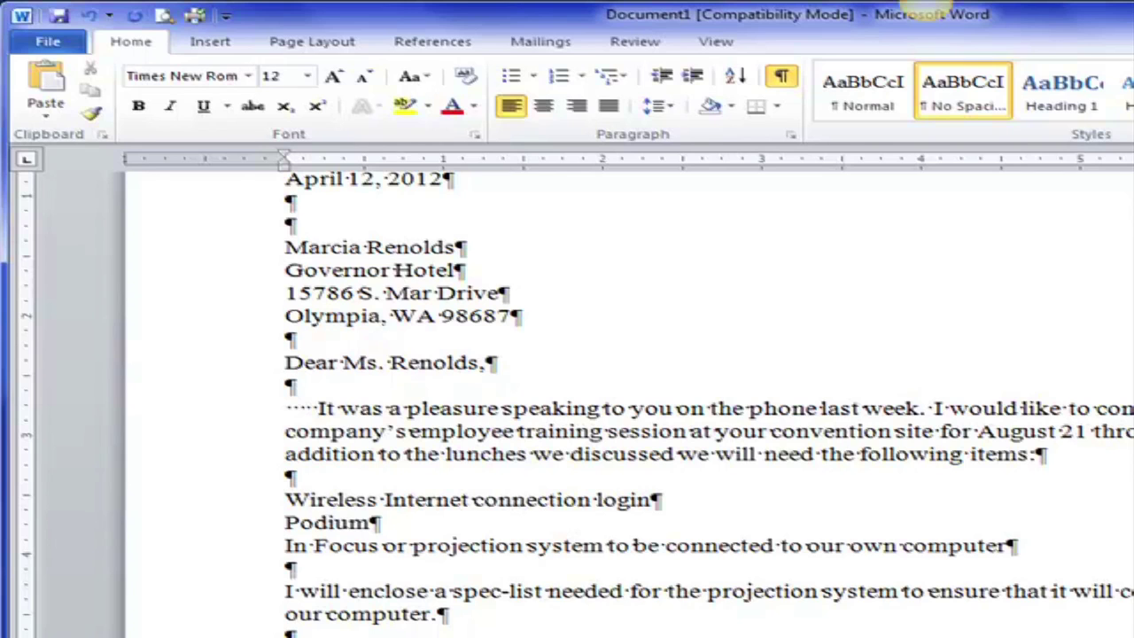
{"action": "key", "text": "BackSpace"}
{"action": "key", "text": "BackSpace"}
{"action": "key", "text": "BackSpace"}
{"action": "key", "text": "BackSpace"}
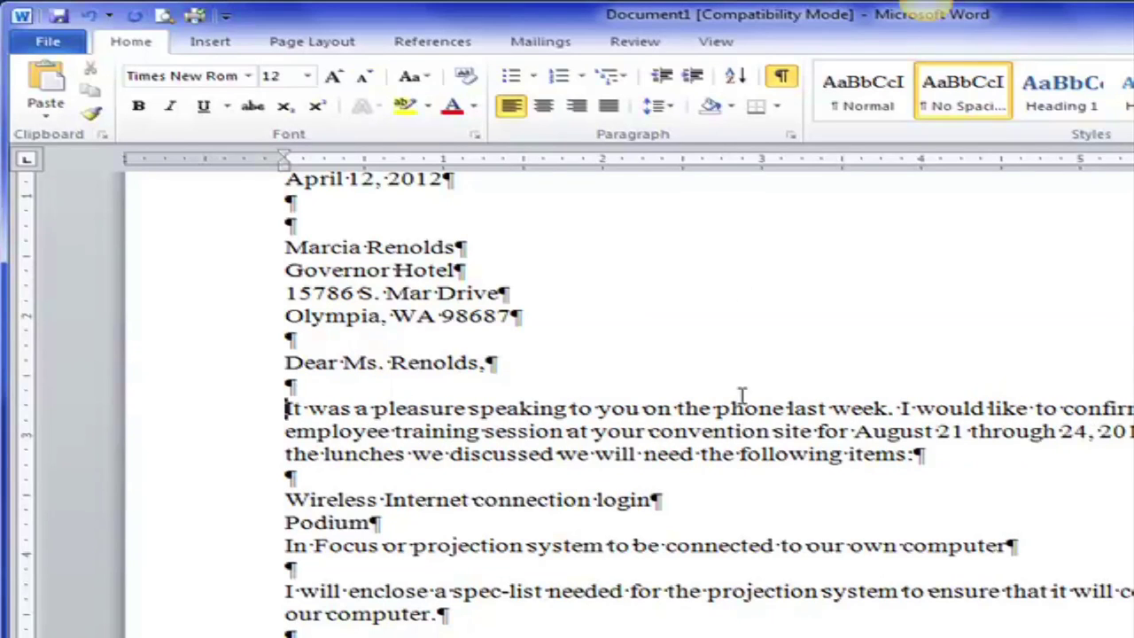
{"action": "left_click", "coordinate": [782, 78]}
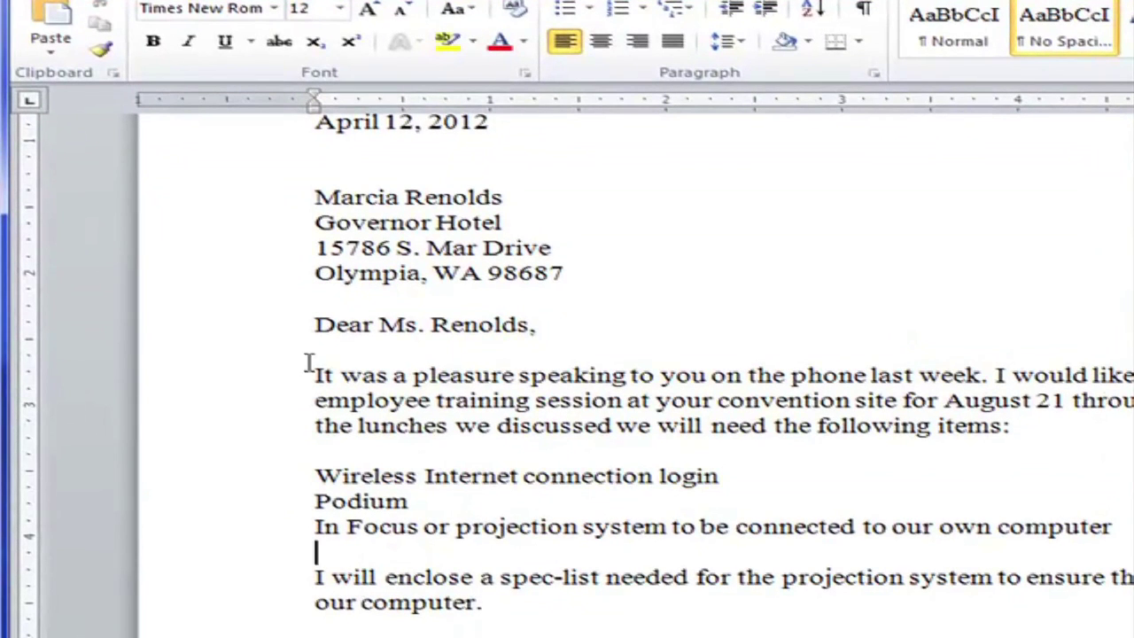
{"action": "left_click", "coordinate": [310, 370]}
{"action": "key", "text": "Tab"}
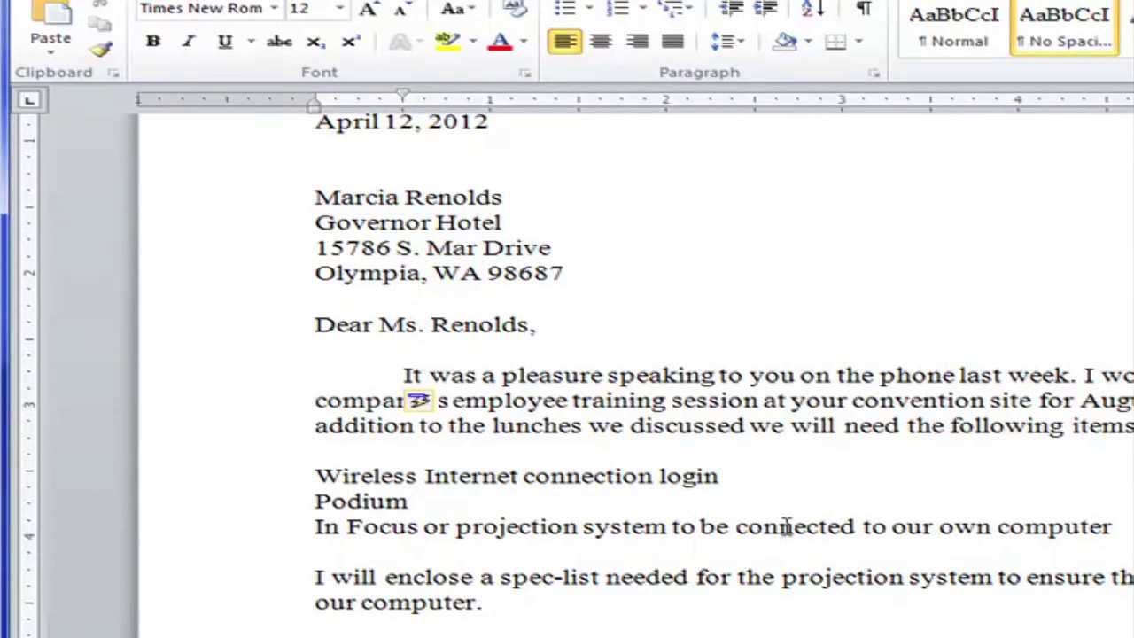
{"action": "key", "text": "BackSpace"}
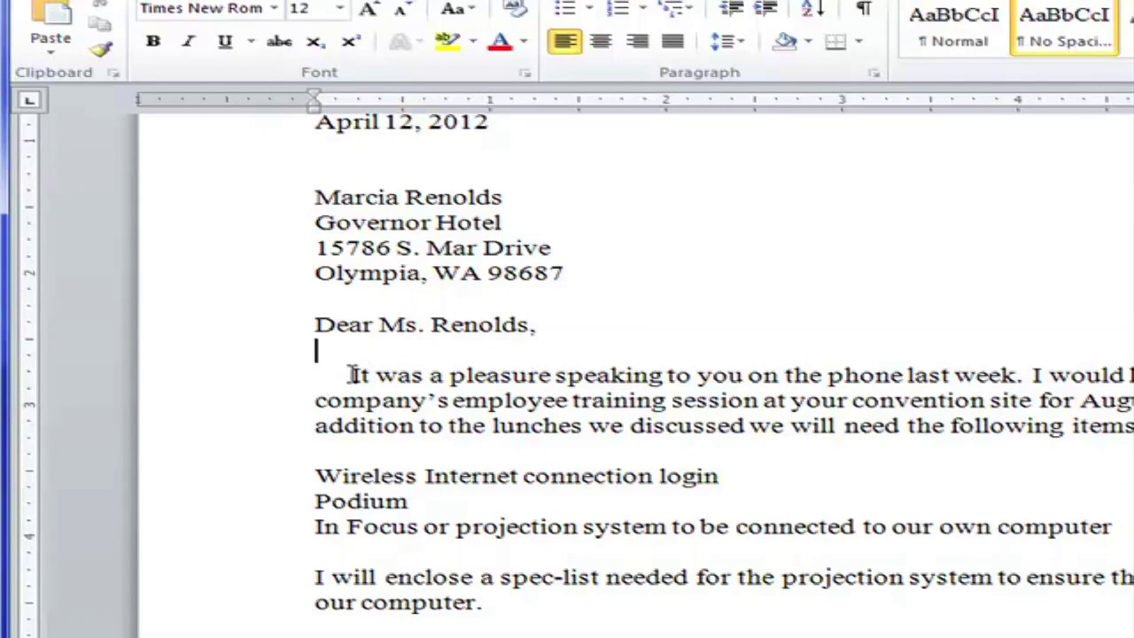
{"action": "key", "text": "BackSpace"}
{"action": "key", "text": "BackSpace"}
{"action": "key", "text": "BackSpace"}
{"action": "key", "text": "BackSpace"}
{"action": "key", "text": "BackSpace"}
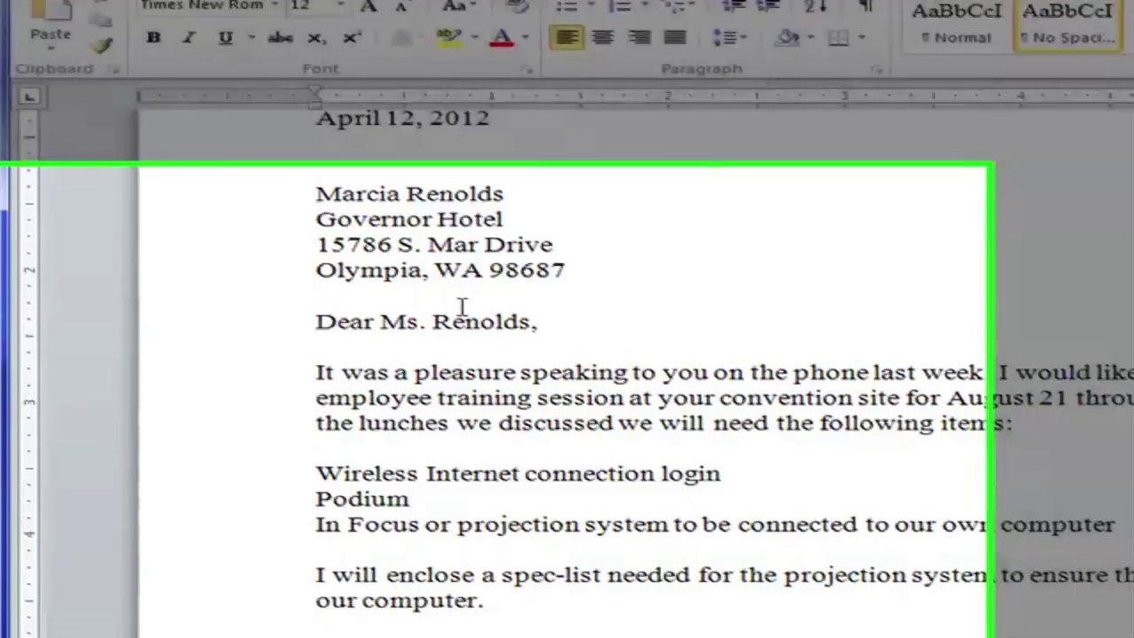
{"action": "scroll", "coordinate": [533, 157], "scroll_direction": "up", "scroll_amount": 3}
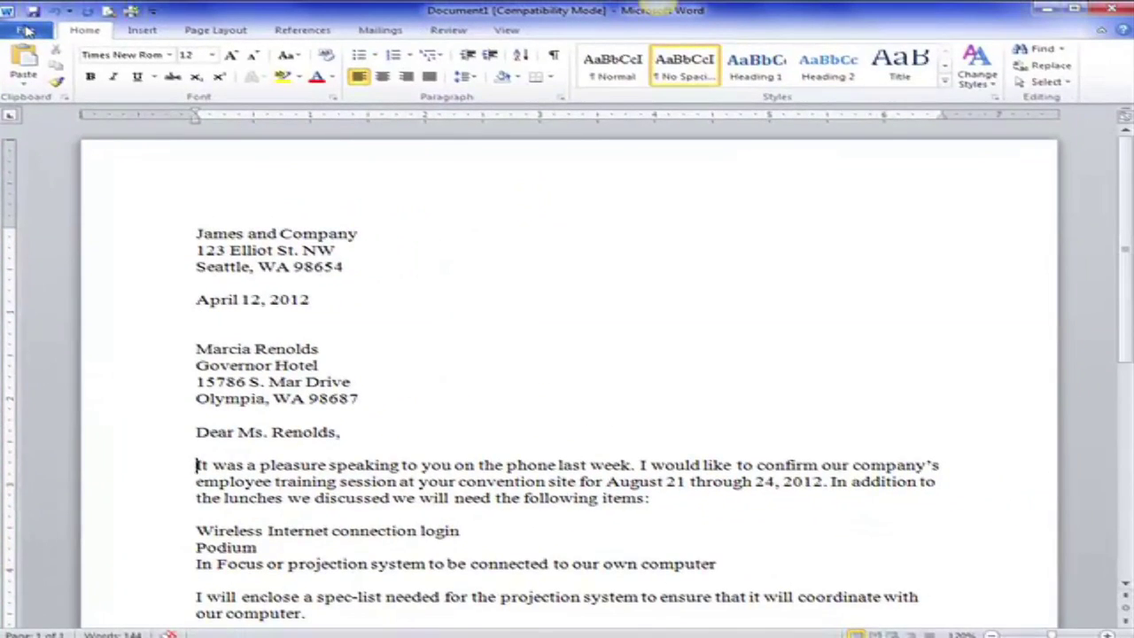
- Show the File tab's Info view for Document1
{"action": "left_click", "coordinate": [26, 30]}
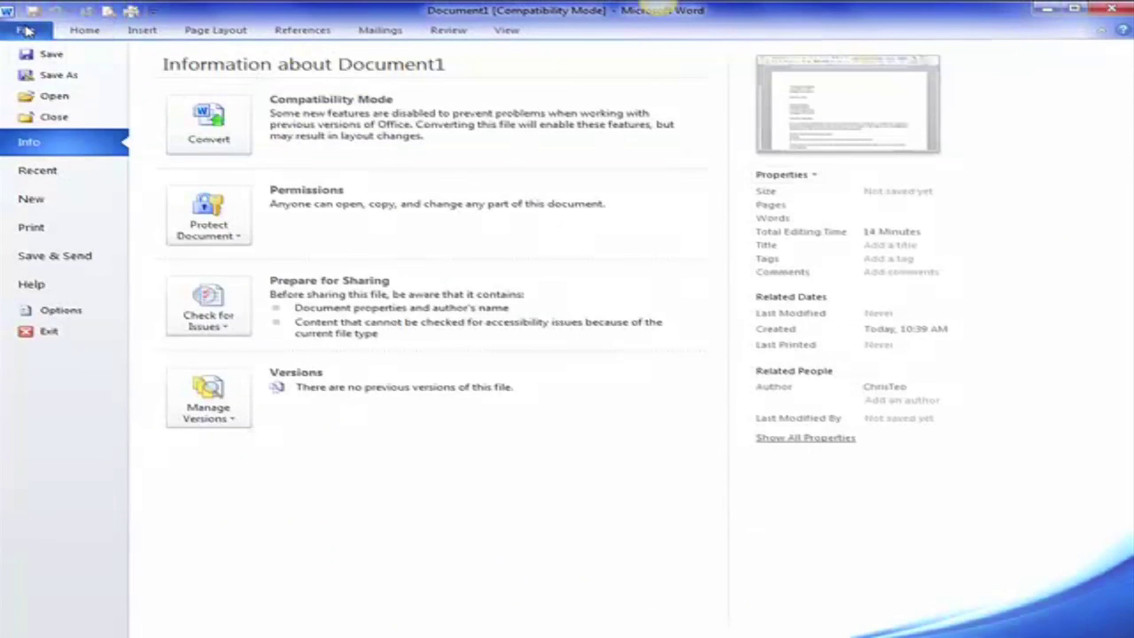
- Create a blank document, maximize it, and confirm Times New Roman at 12 pt
{"action": "left_click", "coordinate": [32, 200]}
{"action": "double_click", "coordinate": [202, 119]}
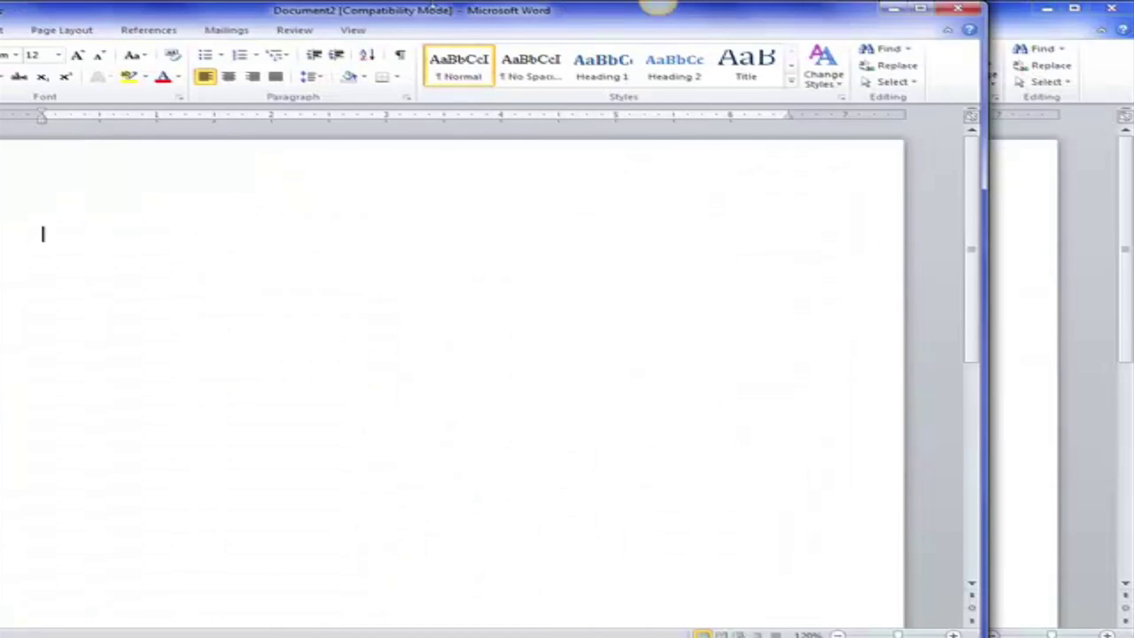
{"action": "left_click_drag", "start_coordinate": [168, 18], "coordinate": [320, 19]}
{"action": "left_click", "coordinate": [167, 56]}
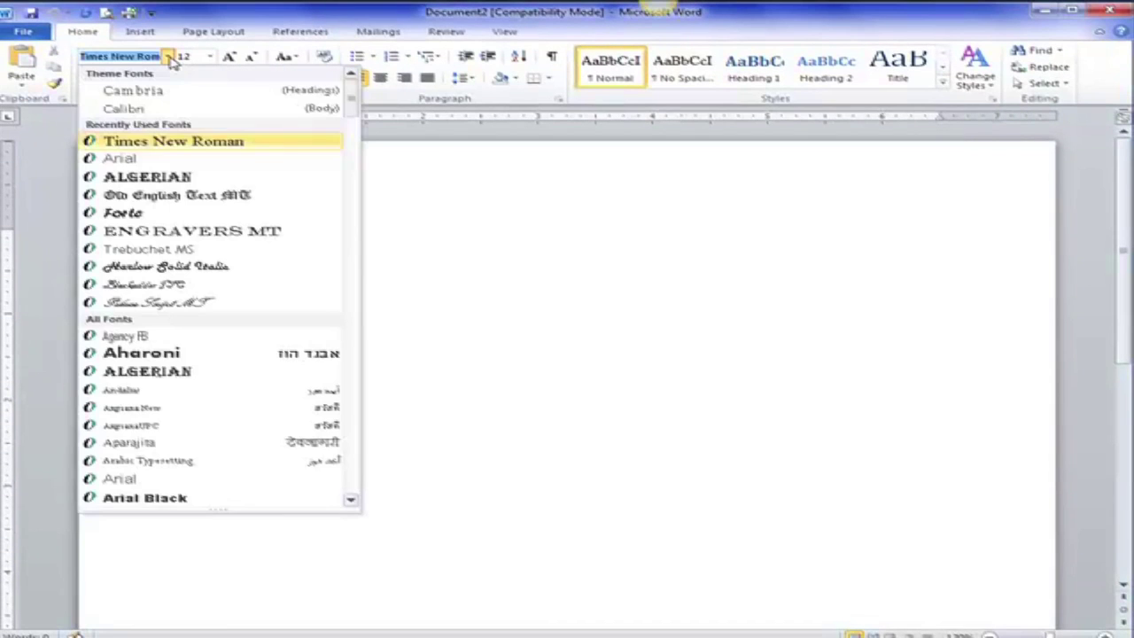
{"action": "left_click", "coordinate": [209, 55]}
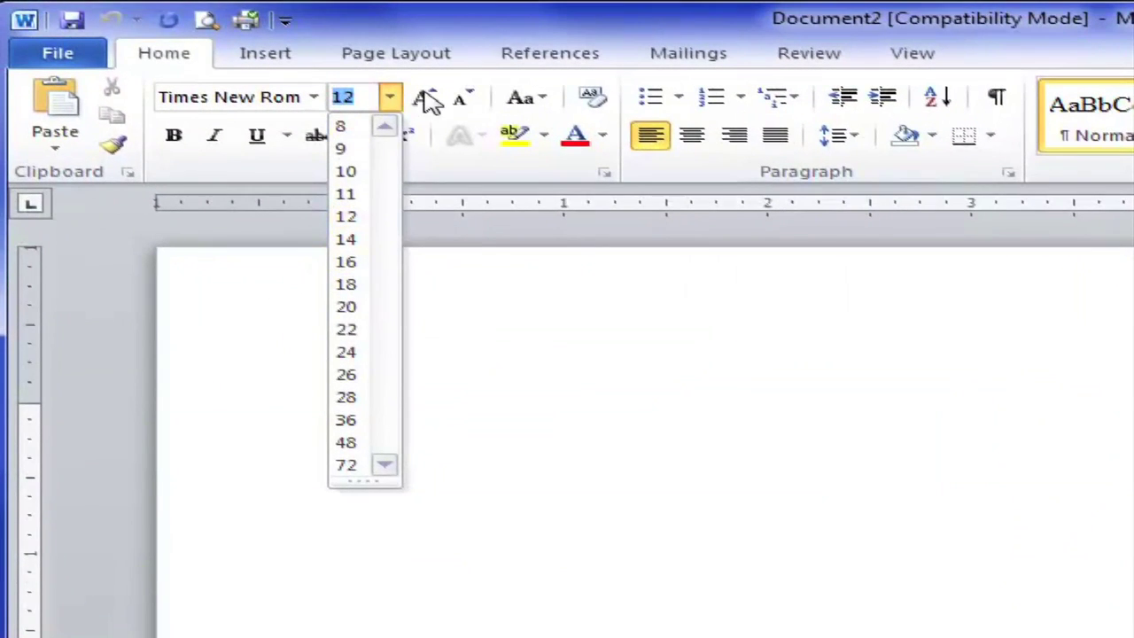
{"action": "left_click", "coordinate": [391, 103]}
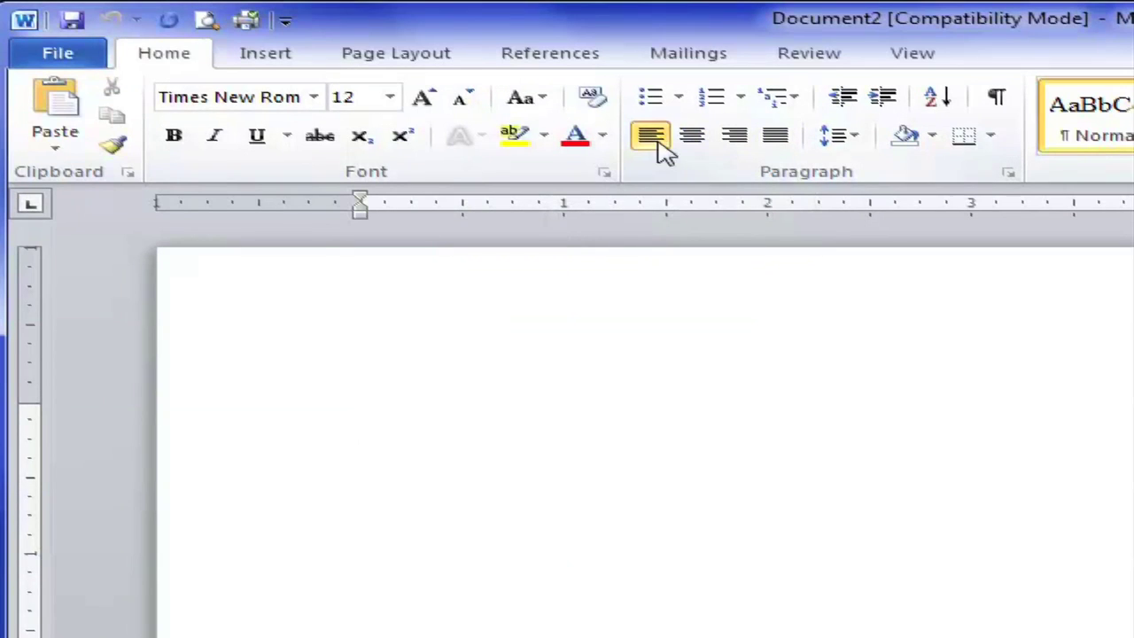
- Type a sample first name and cycle it through center, right, left and justified alignment
{"action": "left_click", "coordinate": [695, 140]}
{"action": "left_click", "coordinate": [734, 135]}
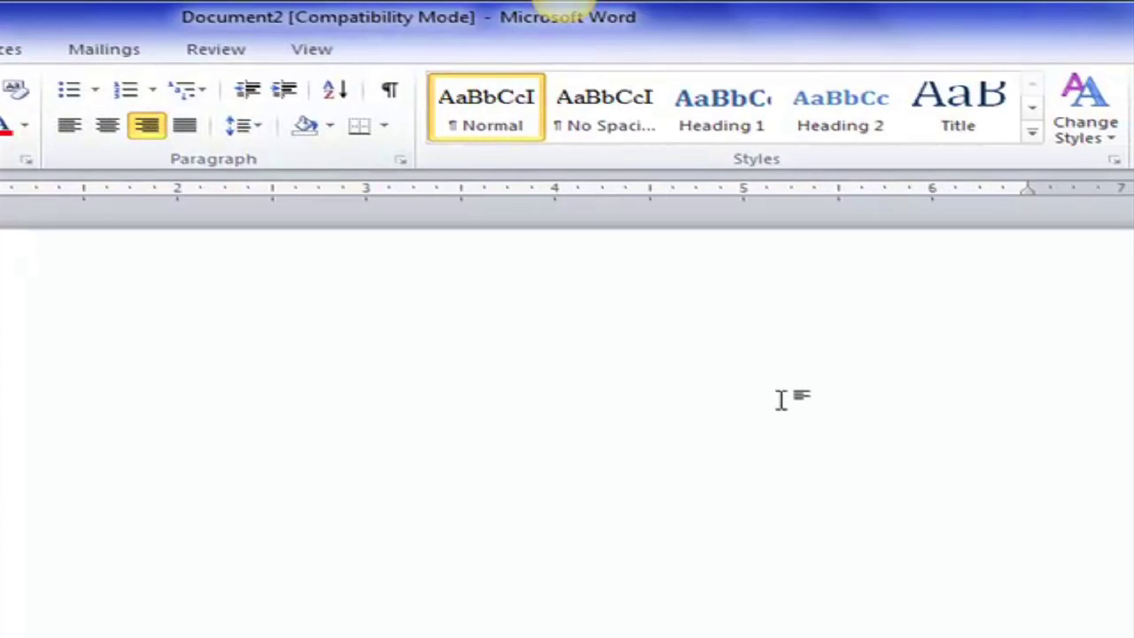
{"action": "double_click", "coordinate": [780, 398]}
{"action": "type", "text": "Chris"}
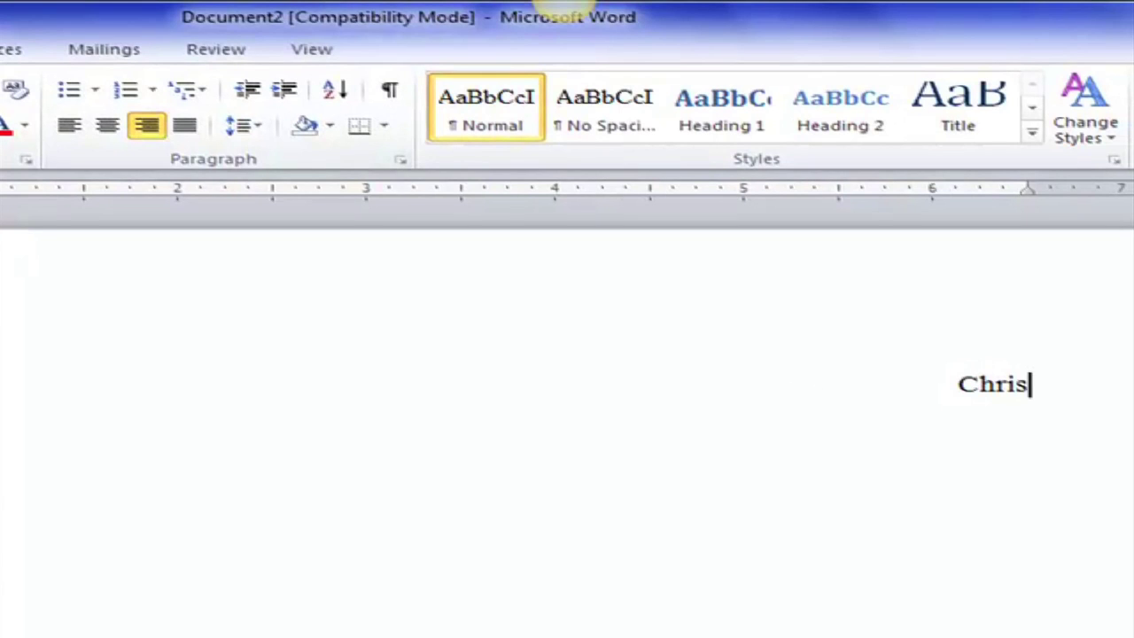
{"action": "left_click", "coordinate": [107, 129]}
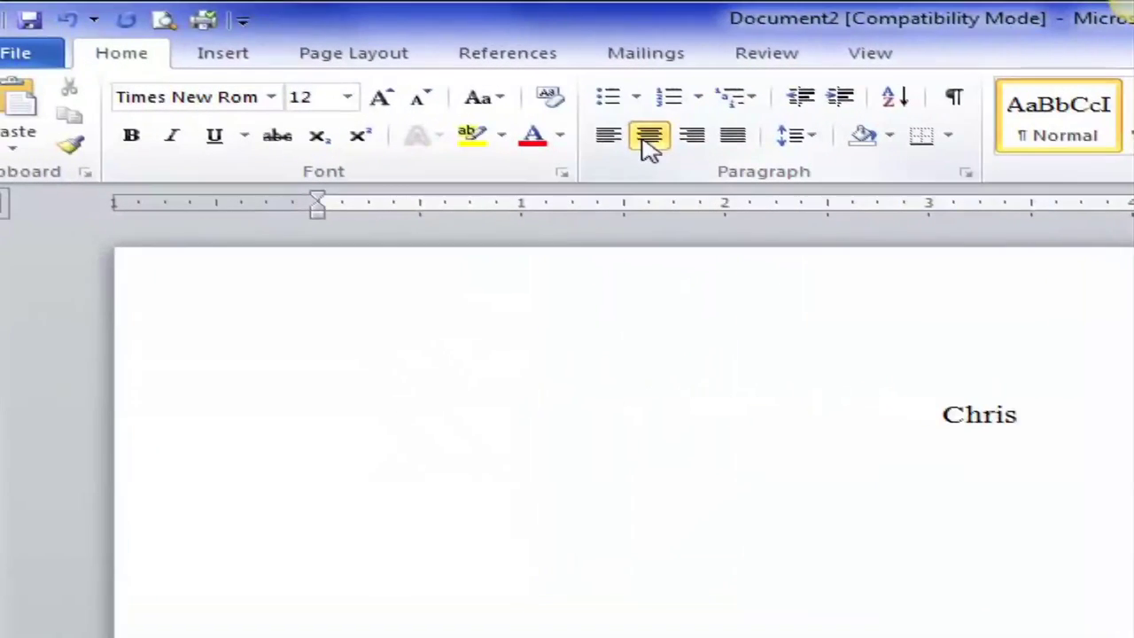
{"action": "left_click", "coordinate": [606, 142]}
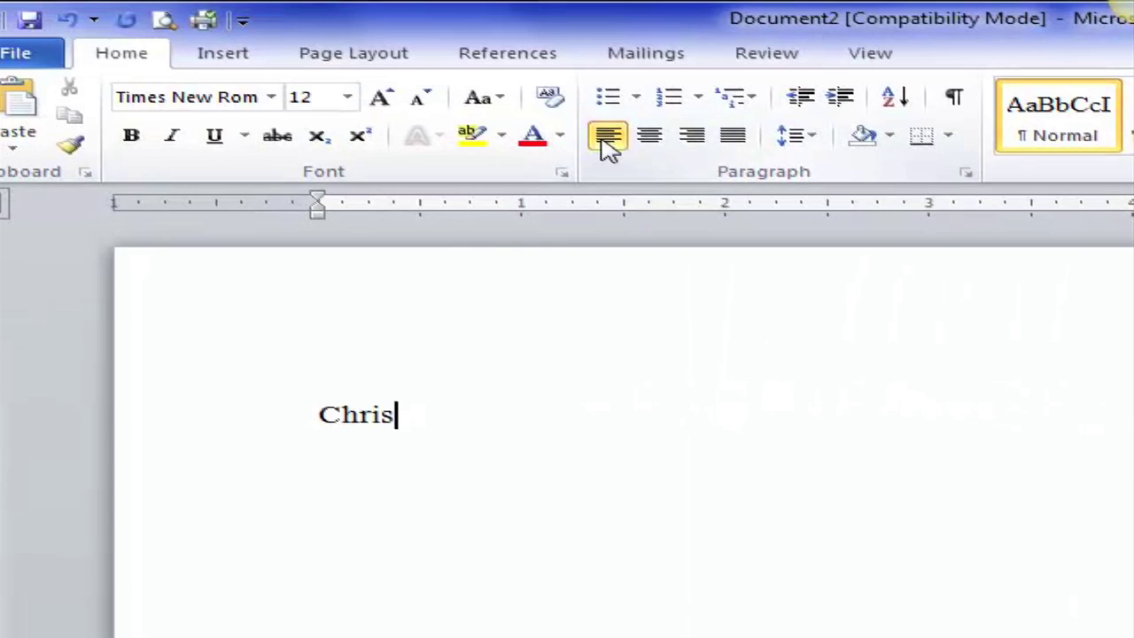
{"action": "left_click", "coordinate": [745, 149]}
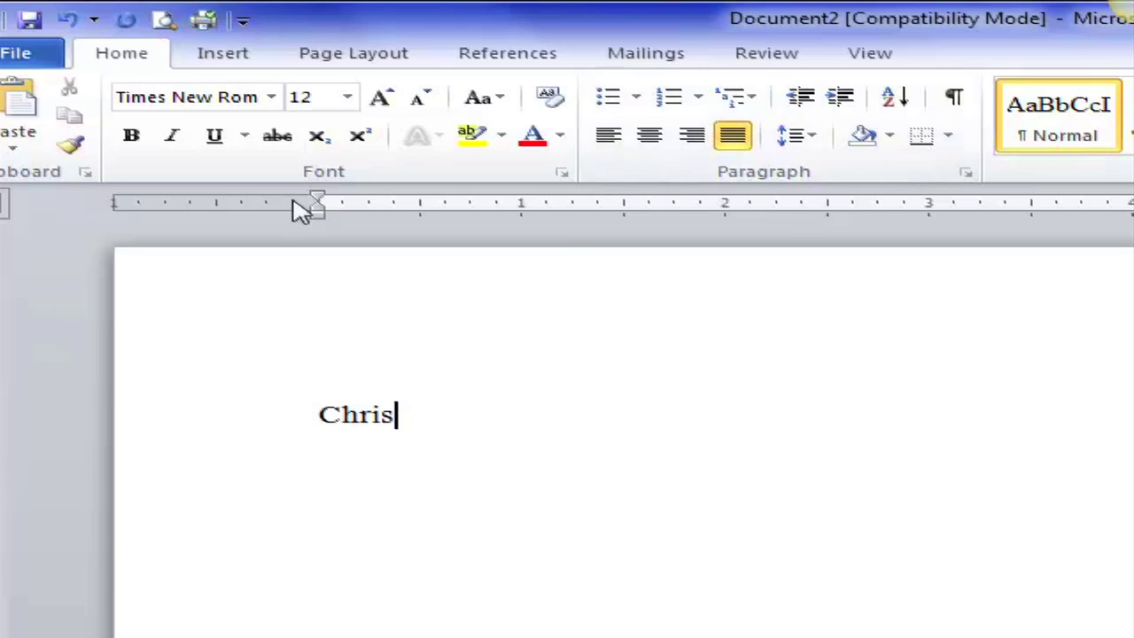
{"action": "left_click", "coordinate": [314, 417]}
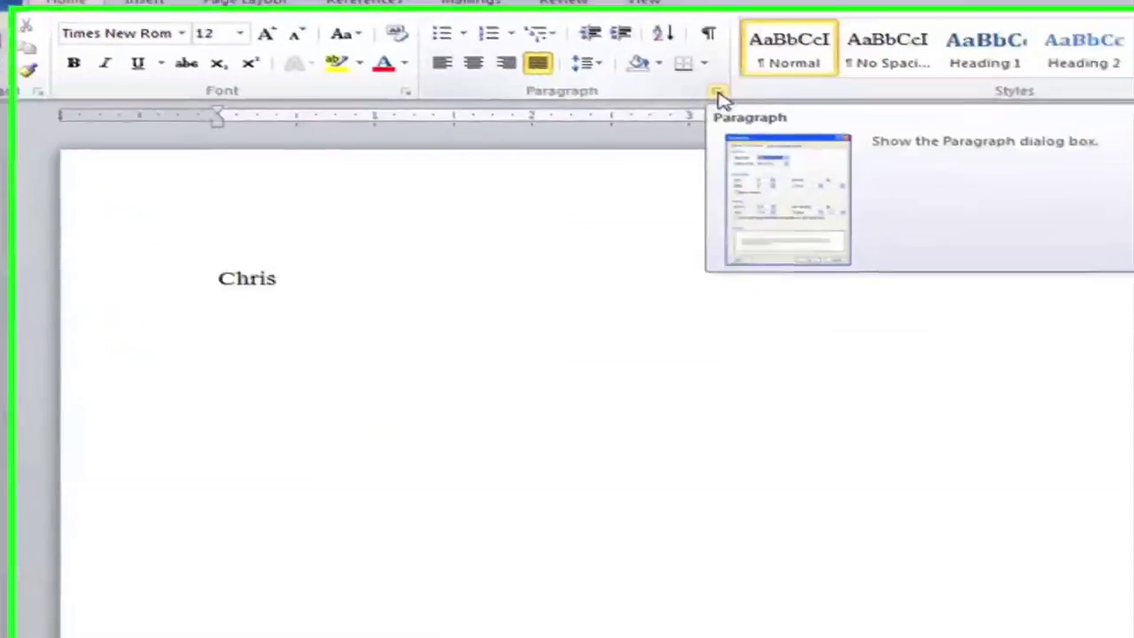
- Cancel the Paragraph dialog unchanged and apply a style to reset the sample line left
{"action": "left_click", "coordinate": [720, 95]}
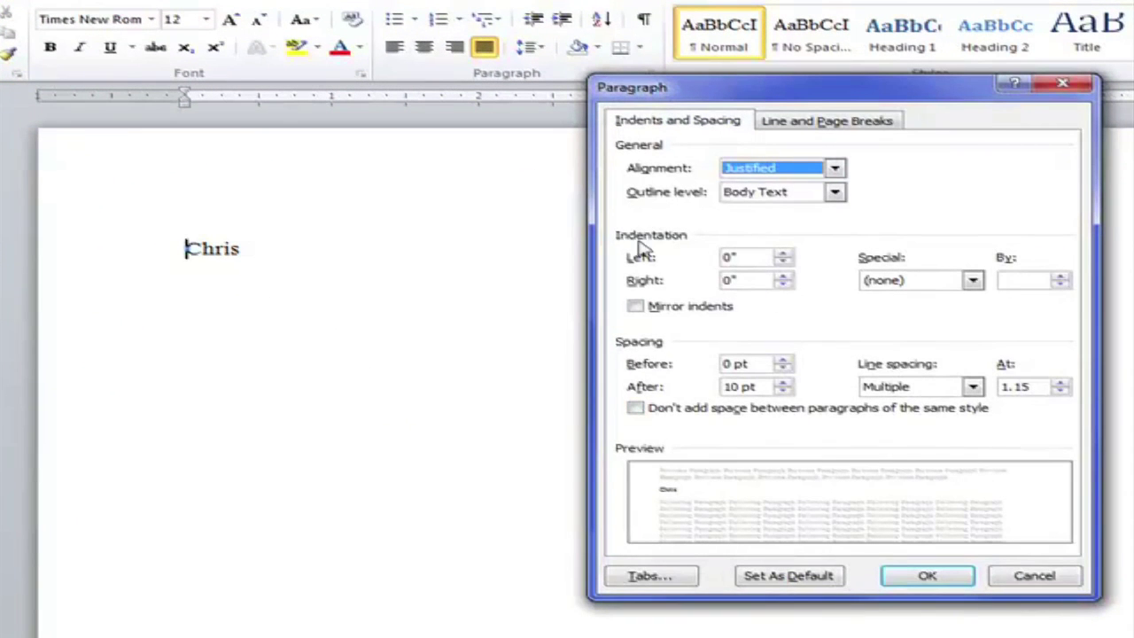
{"action": "left_click", "coordinate": [1055, 584]}
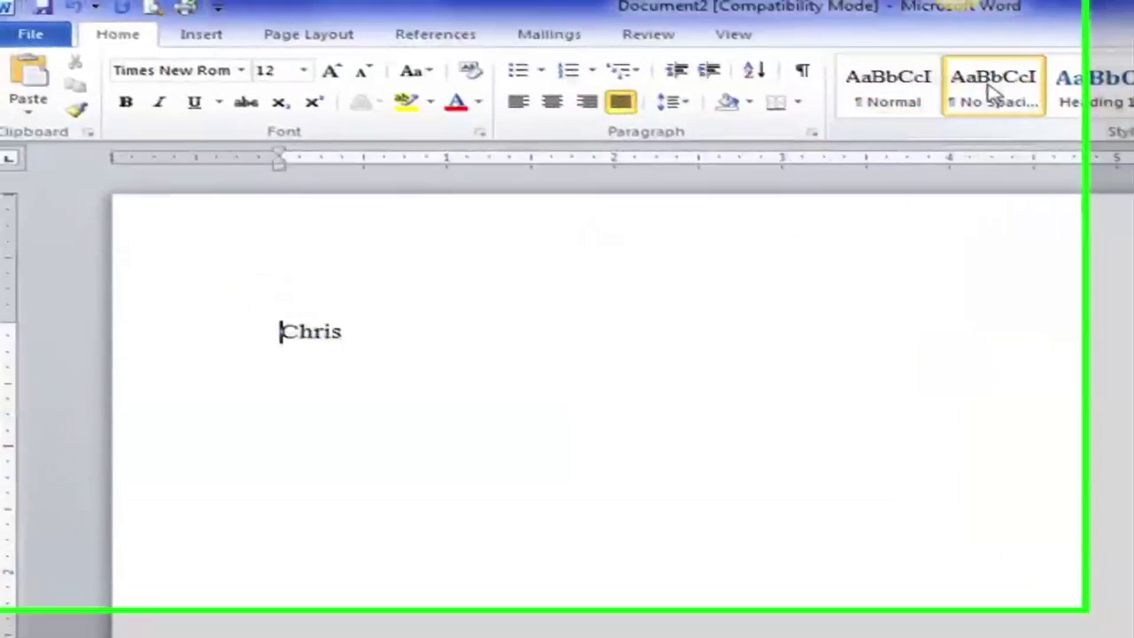
{"action": "left_click", "coordinate": [713, 44]}
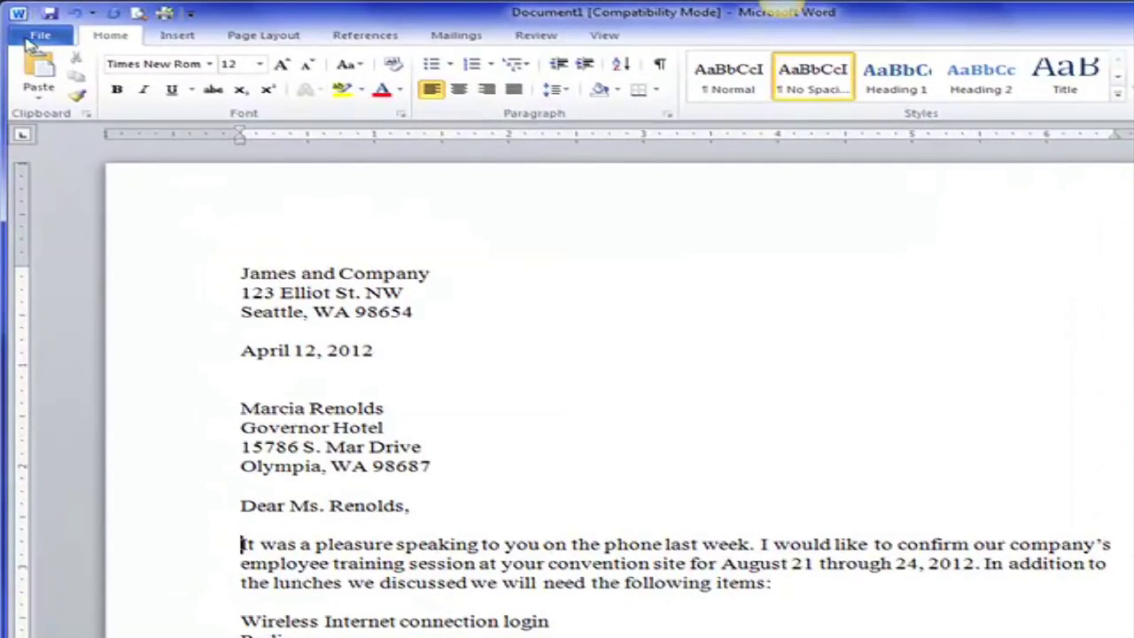
- Start Save As for the letter and choose the Desktop as the save location
{"action": "left_click", "coordinate": [32, 39]}
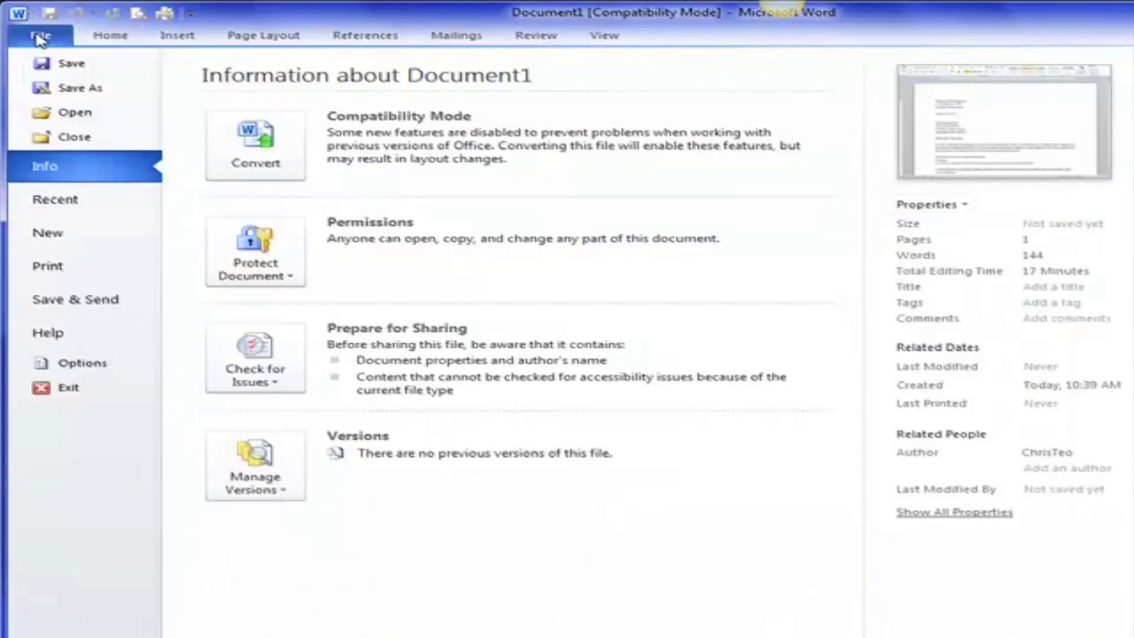
{"action": "left_click", "coordinate": [71, 65]}
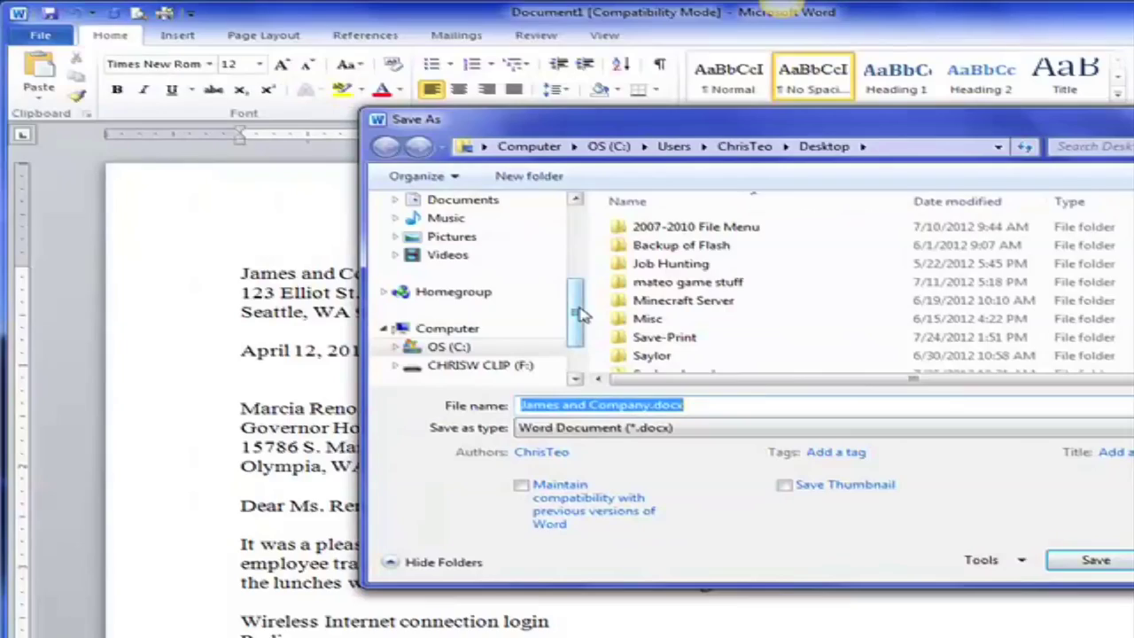
{"action": "scroll", "coordinate": [576, 310], "scroll_direction": "down", "scroll_amount": 1}
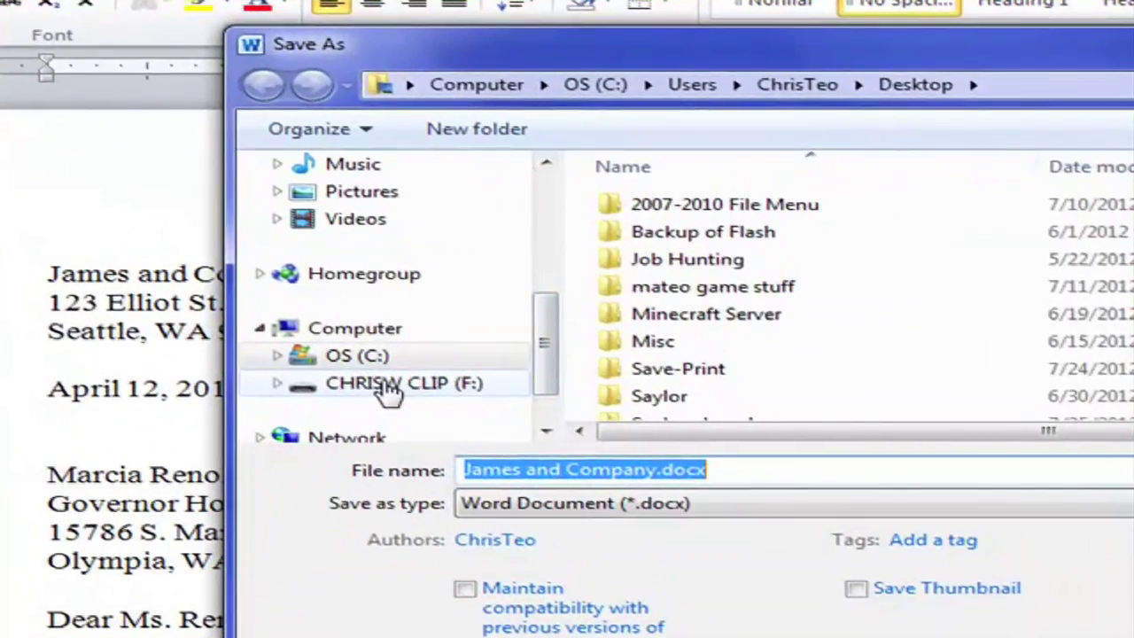
{"action": "left_click", "coordinate": [469, 347]}
{"action": "left_click_drag", "start_coordinate": [548, 387], "coordinate": [545, 311]}
{"action": "left_click", "coordinate": [418, 305]}
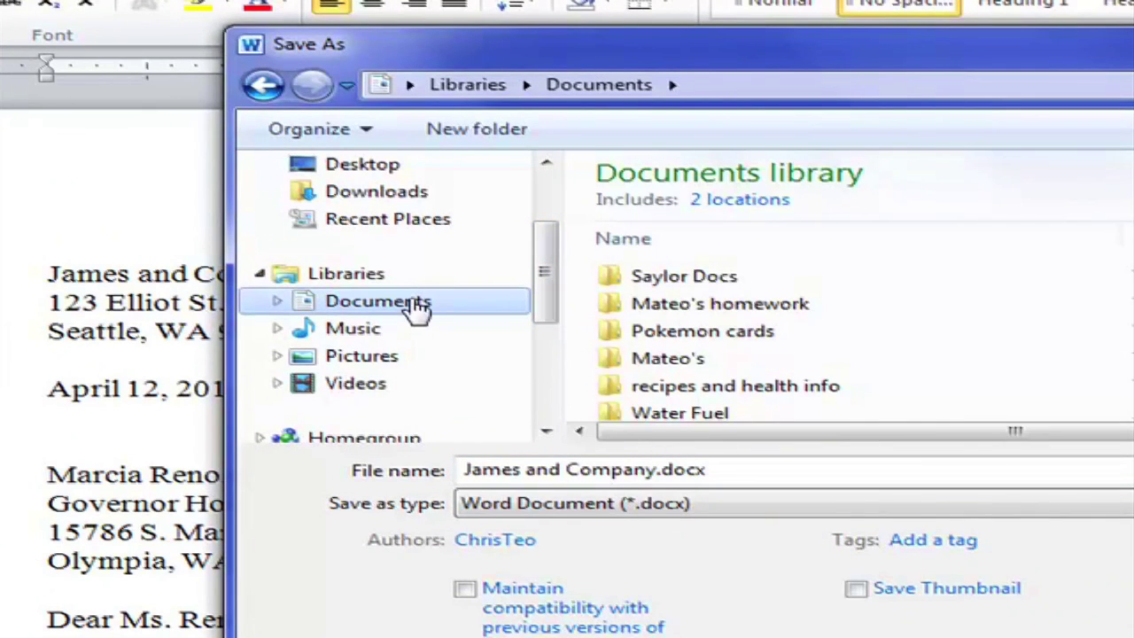
{"action": "left_click_drag", "start_coordinate": [550, 296], "coordinate": [542, 233]}
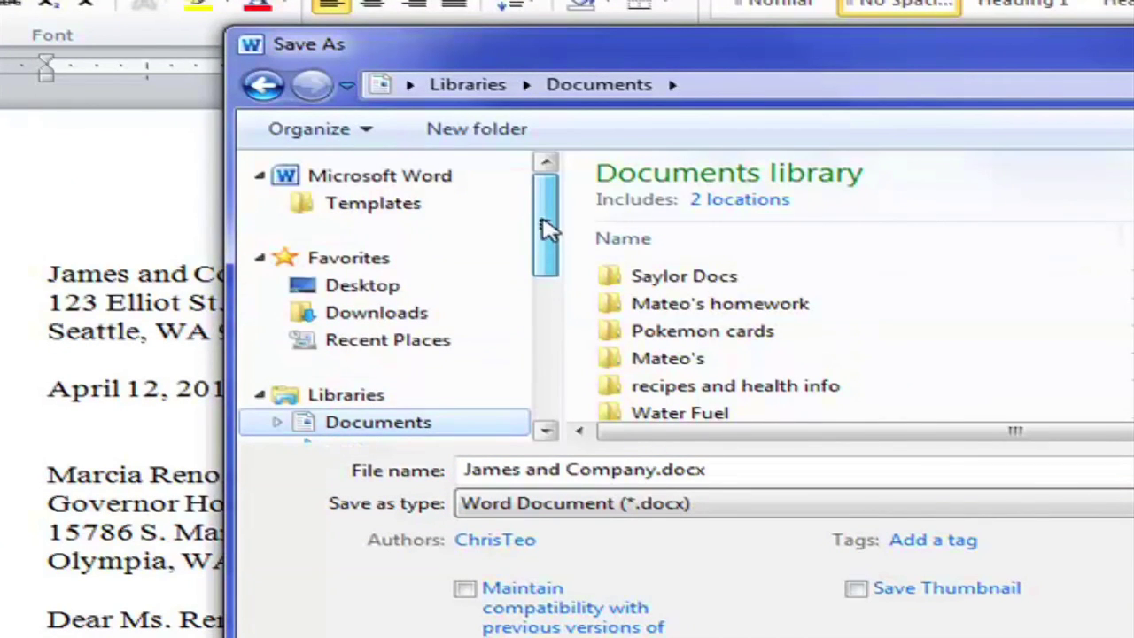
{"action": "left_click", "coordinate": [397, 288]}
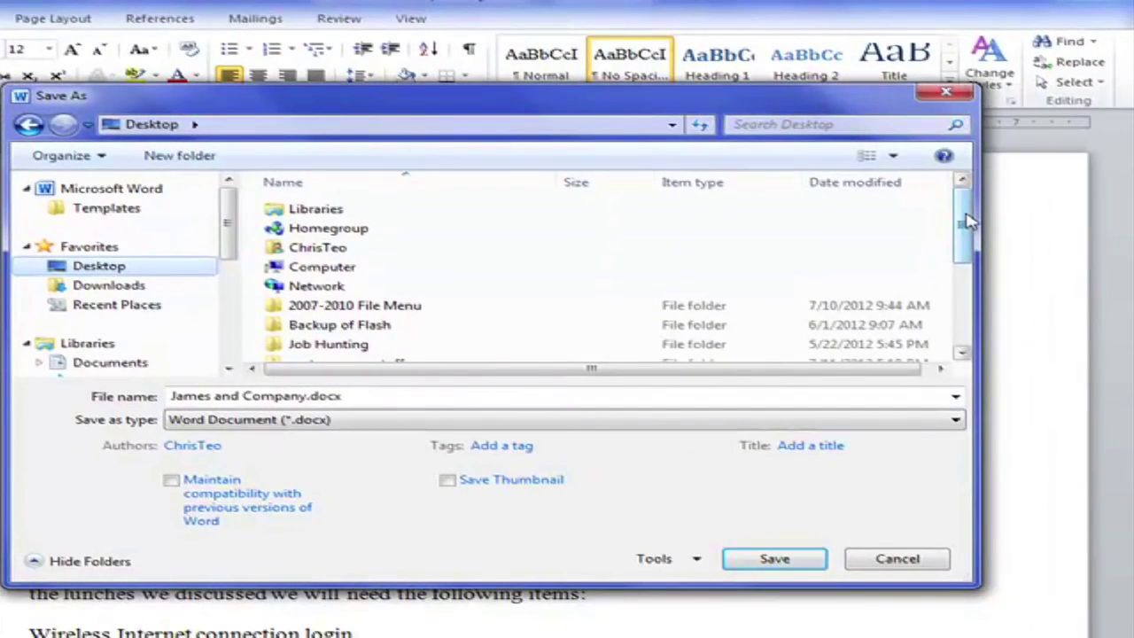
- Name the file 'Practice BusLetter' and save it
{"action": "left_click_drag", "start_coordinate": [323, 96], "coordinate": [390, 105]}
{"action": "left_click", "coordinate": [372, 405]}
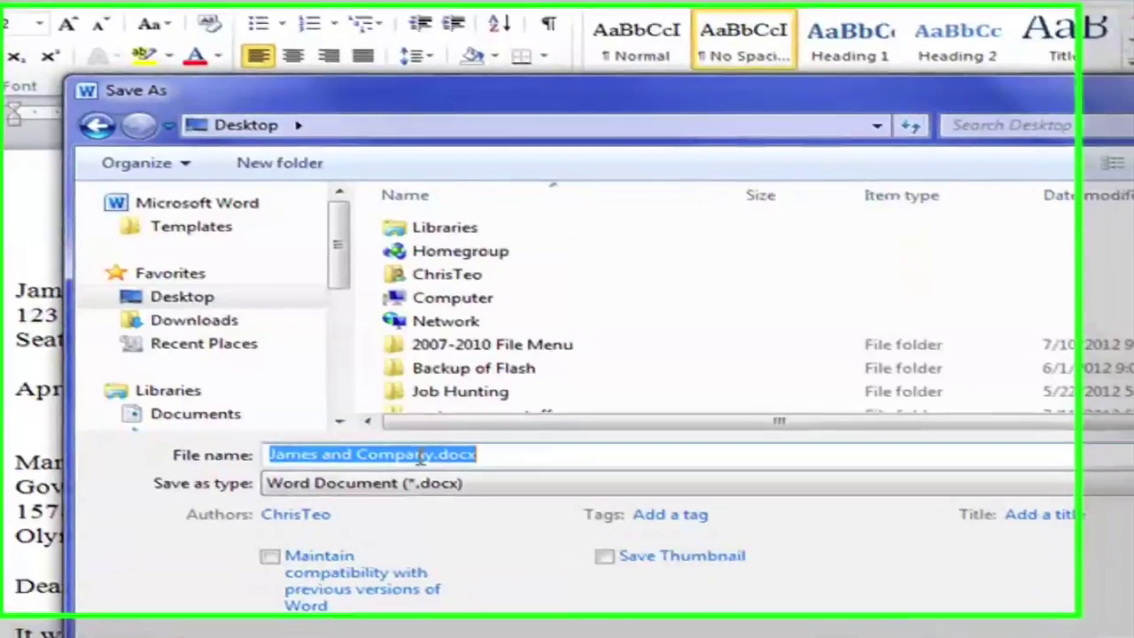
{"action": "type", "text": "Pra"}
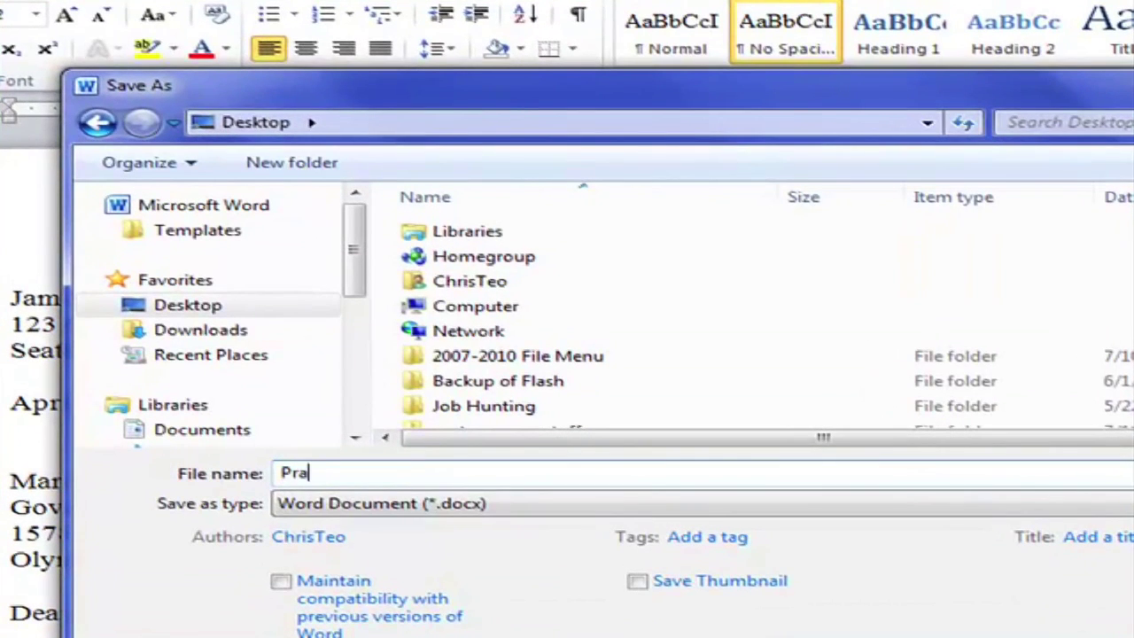
{"action": "type", "text": "ctice L"}
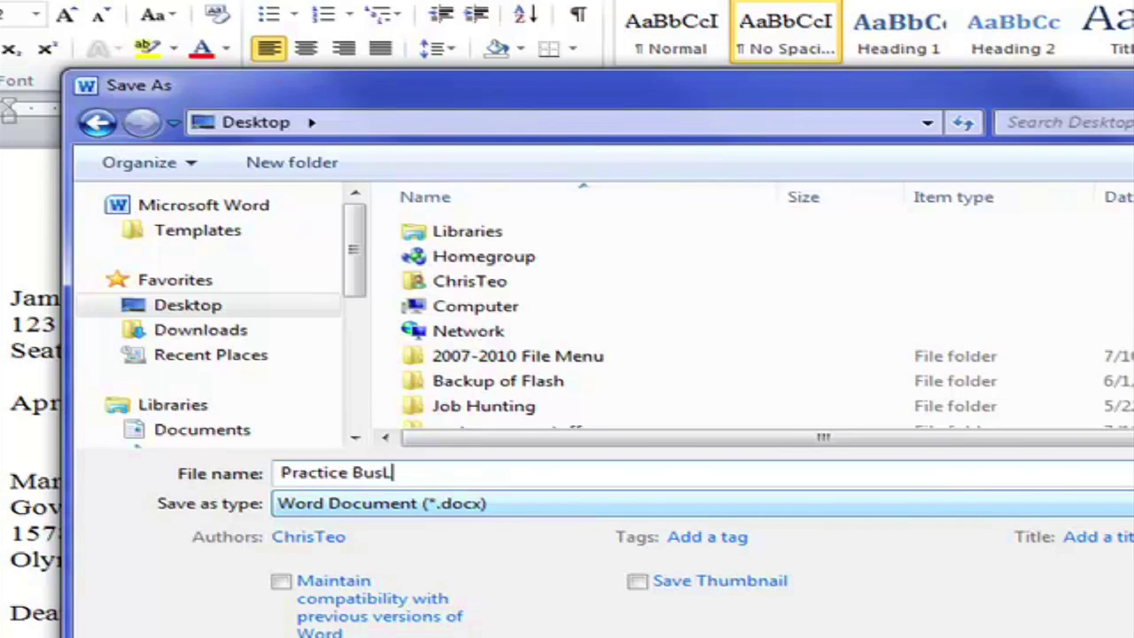
{"action": "type", "text": "usLetter"}
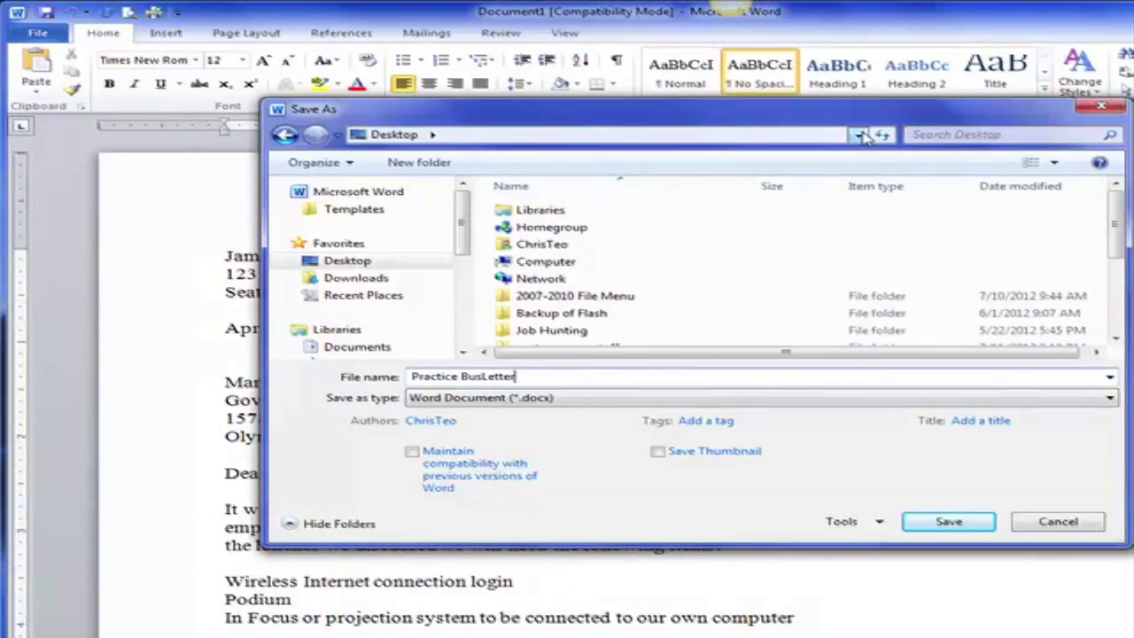
{"action": "left_click", "coordinate": [860, 135]}
{"action": "left_click", "coordinate": [859, 134]}
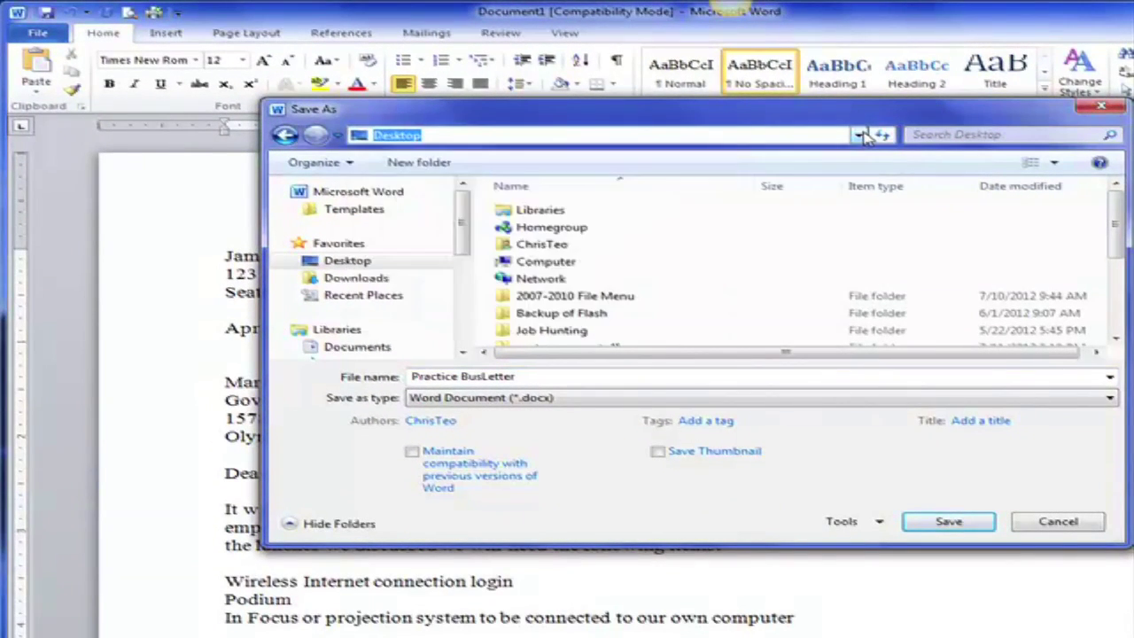
{"action": "left_click", "coordinate": [944, 522]}
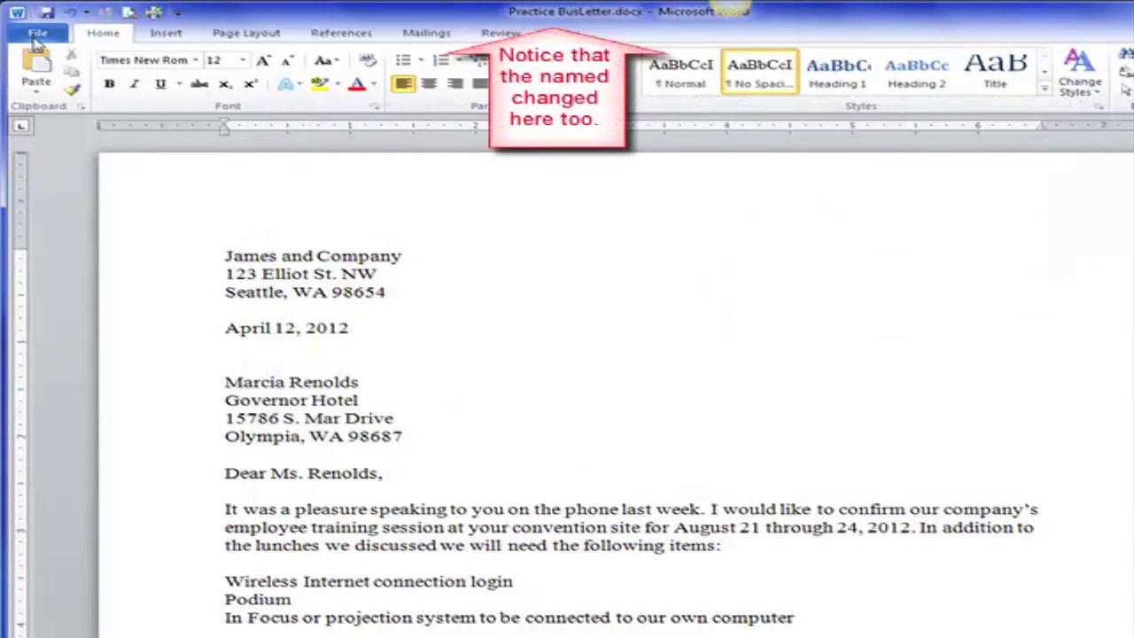
{"action": "left_click", "coordinate": [35, 36]}
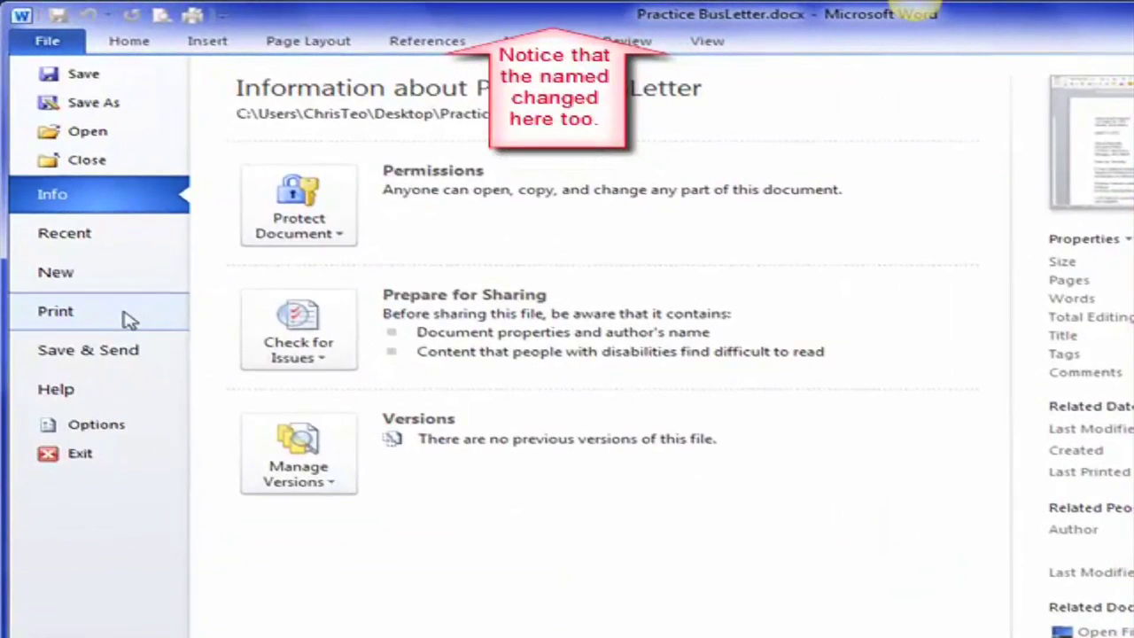
{"action": "left_click", "coordinate": [128, 315]}
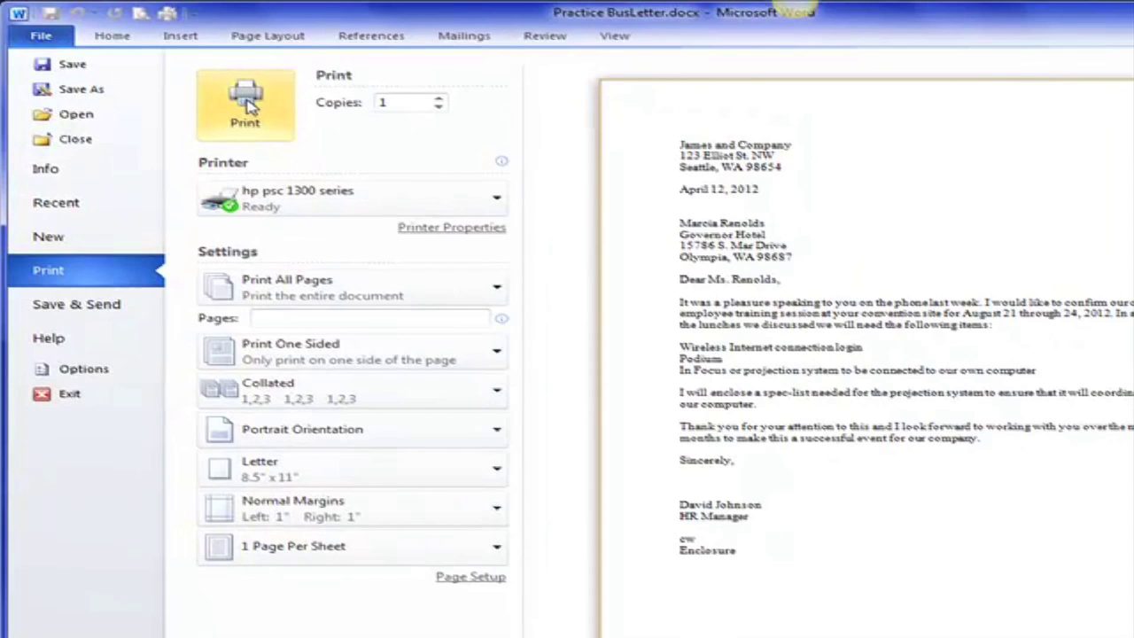
{"action": "left_click", "coordinate": [111, 36]}
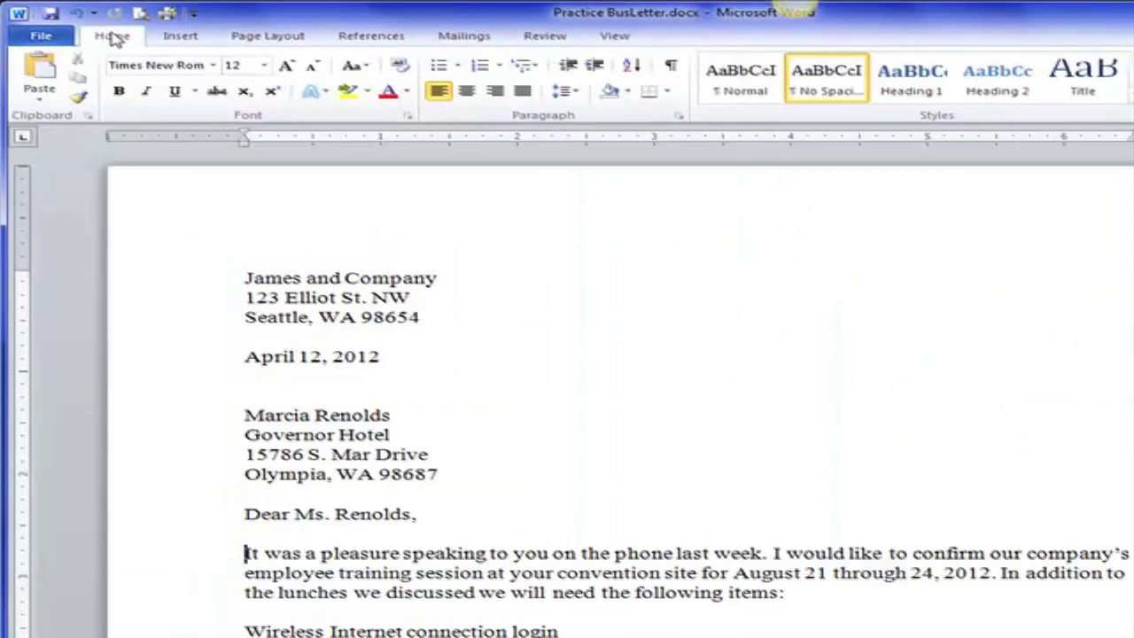